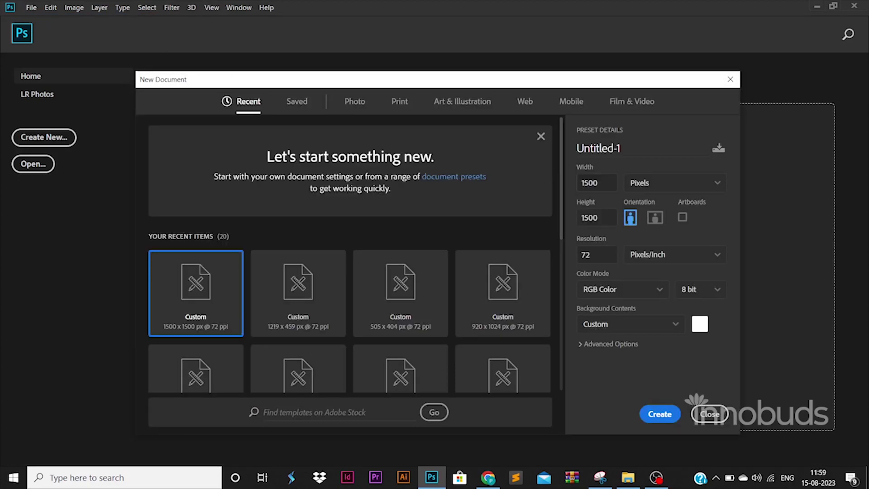
Create a new 1500 × 1500 px document at 72 resolution.
left_click(593, 182)
left_click(593, 217)
left_click(599, 257)
left_click(660, 414)
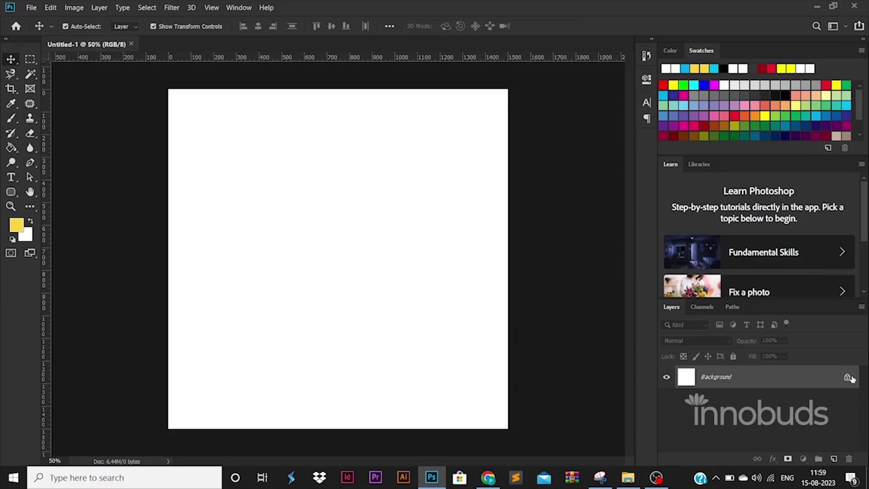
Unlock the background as Layer 0, add four margin guides near the edges, and sketch a trial circle.
left_click(848, 377)
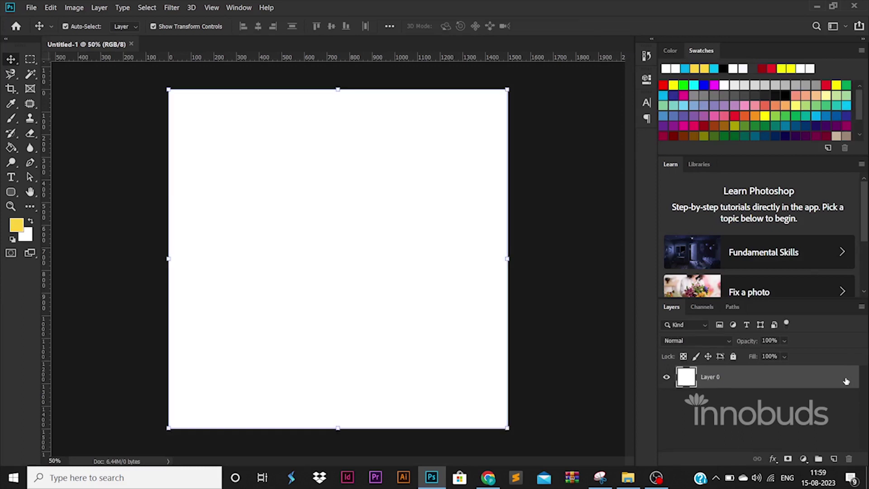
left_click_drag(49, 333, 179, 332)
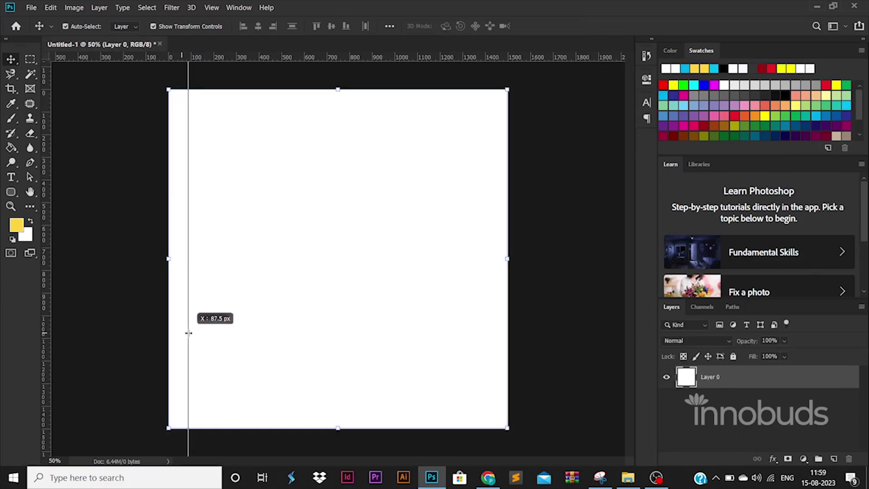
left_click_drag(45, 335, 498, 292)
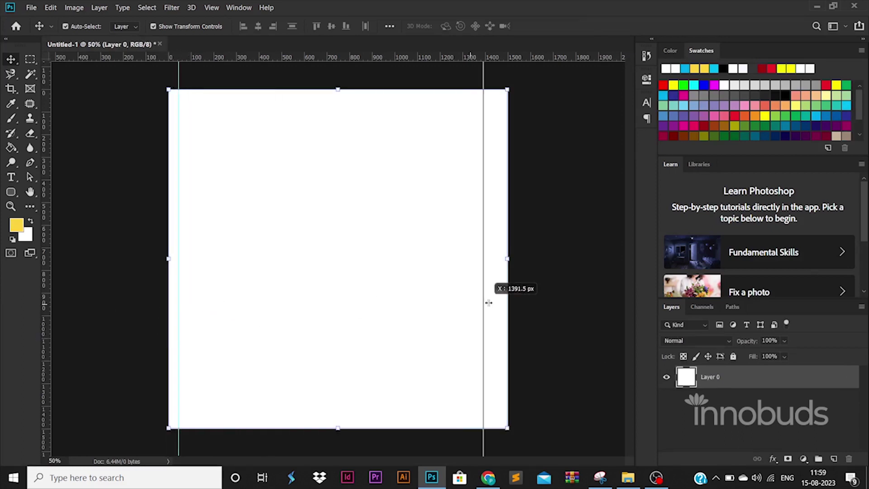
left_click_drag(442, 59, 449, 415)
left_click(11, 192)
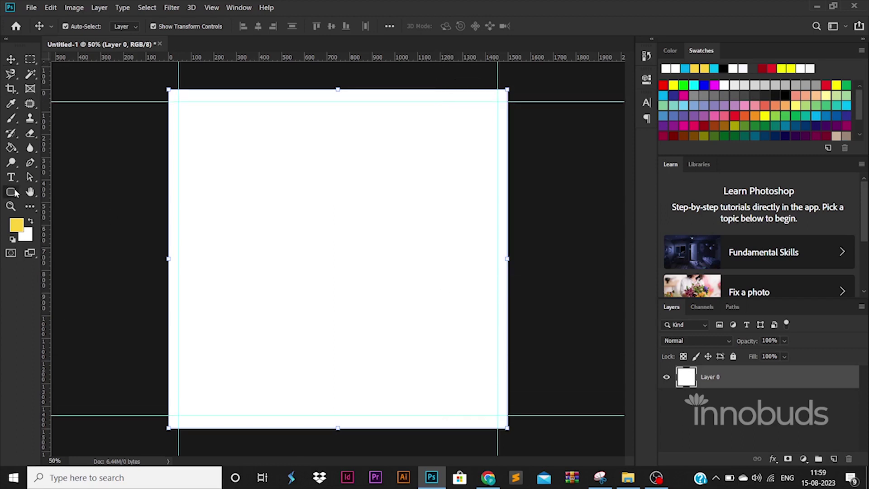
left_click_drag(177, 160, 319, 311)
Undo the circle and draw a yellow polygon, setting Number of Sides to 6.
key("ctrl+z")
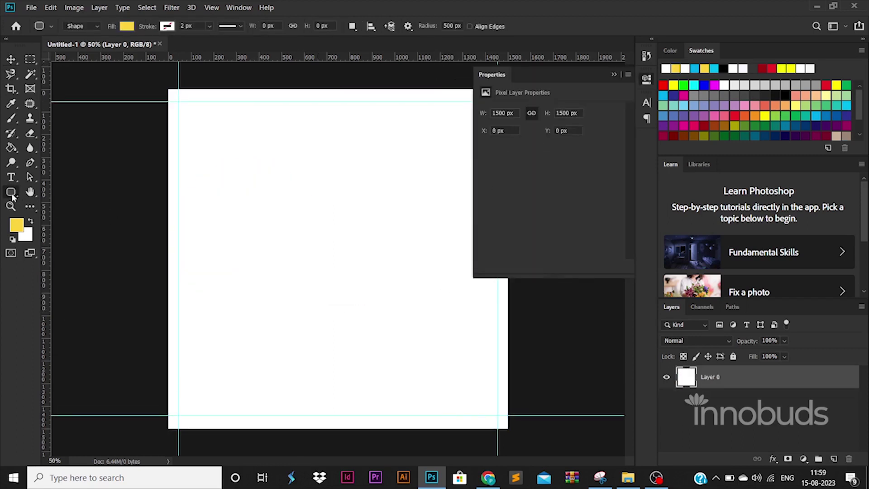
right_click(10, 192)
left_click(45, 212)
left_click_drag(259, 237, 315, 297)
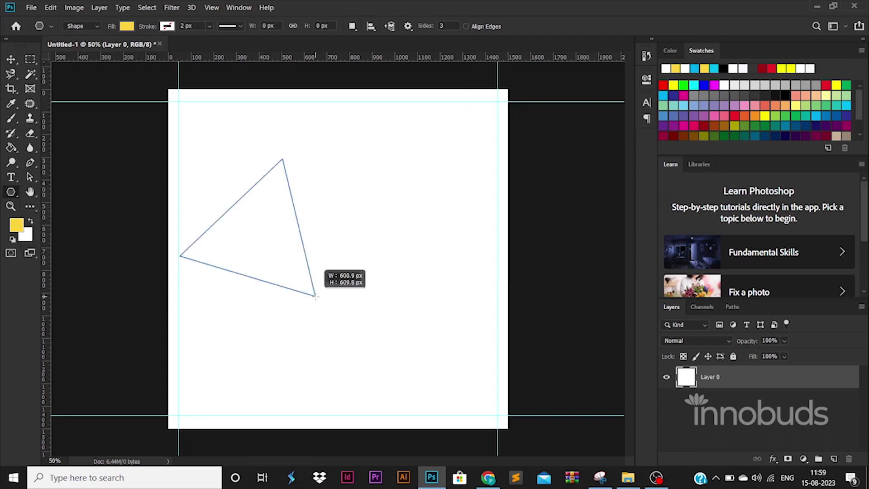
left_click(376, 161)
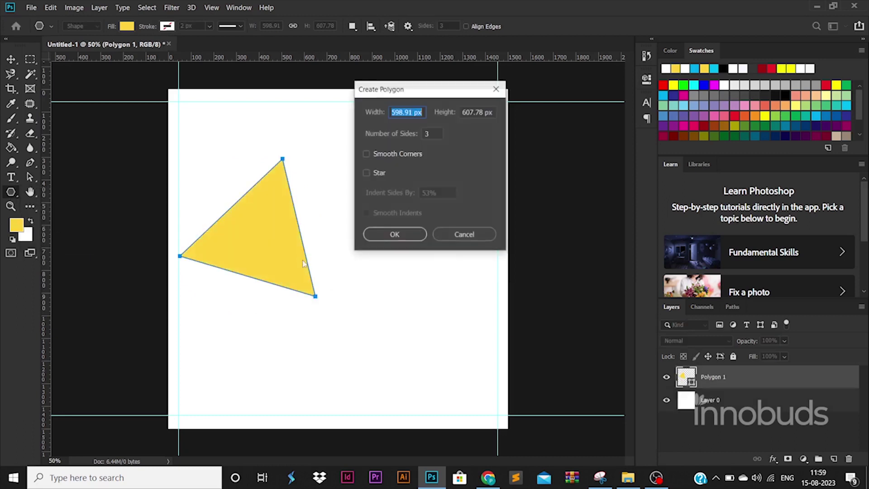
left_click(430, 132)
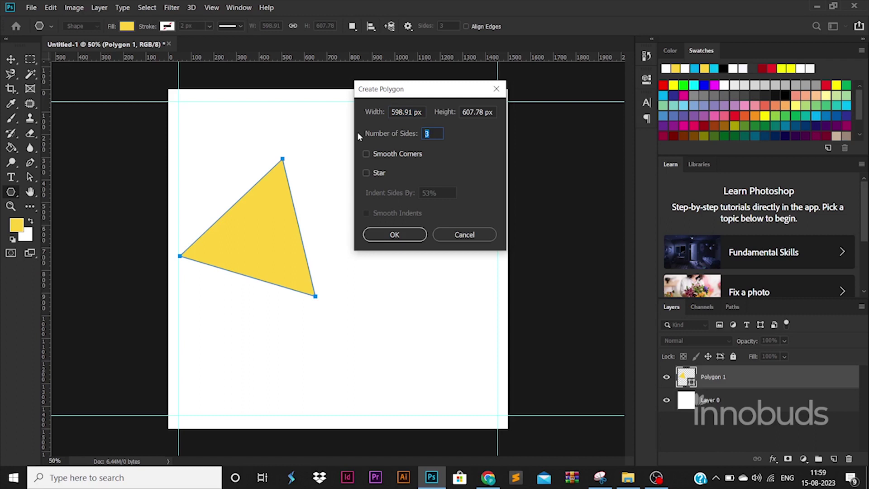
type("6")
key("Return")
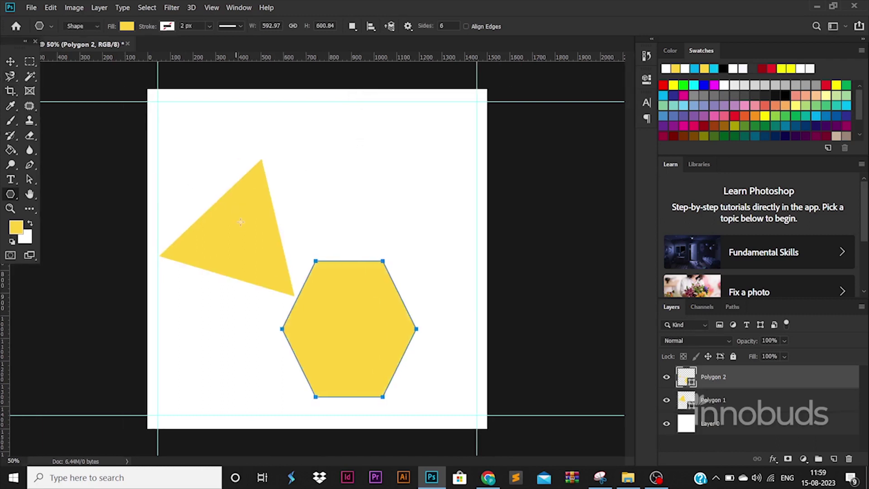
Delete the stray triangle and enlarge the hexagon, pushing it past the left canvas edge.
left_click(10, 63)
left_click(237, 229)
key("Delete")
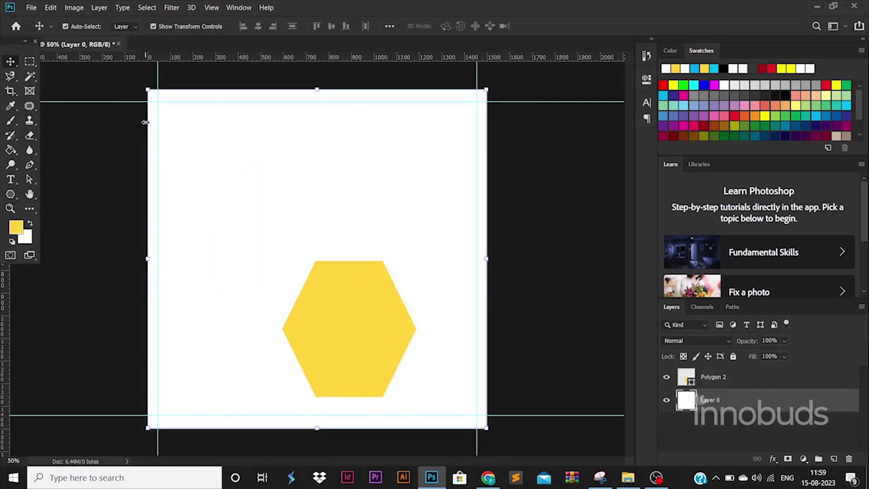
left_click_drag(28, 49, 27, 68)
left_click_drag(347, 274, 217, 206)
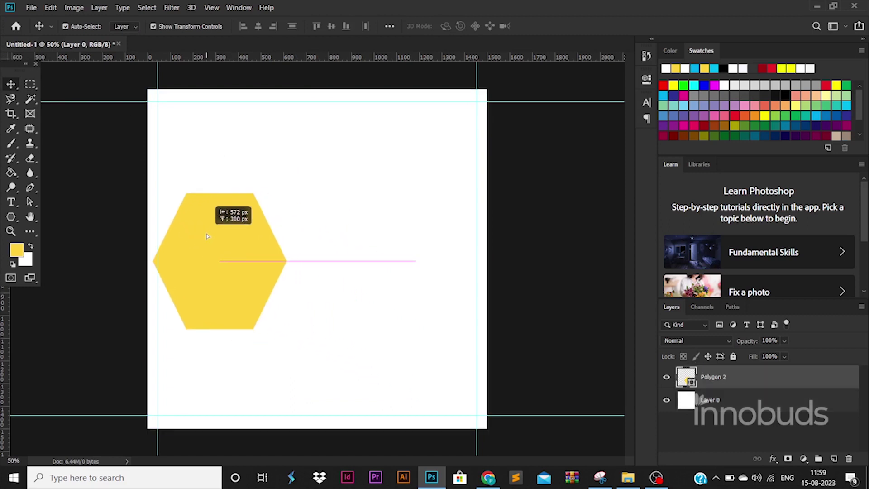
left_click_drag(284, 199, 350, 129)
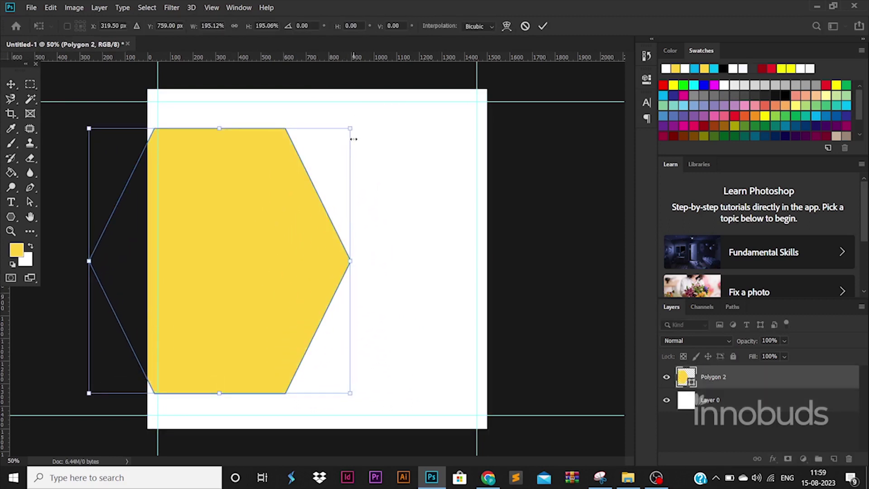
left_click_drag(346, 260, 306, 258)
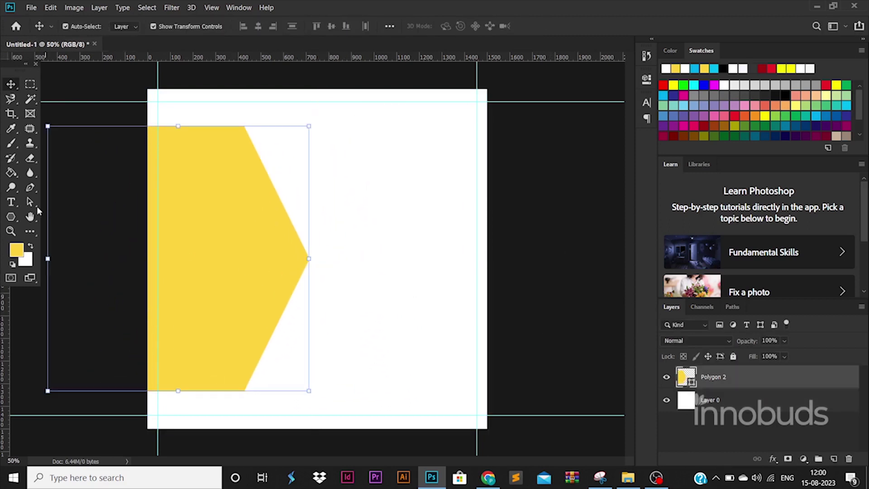
left_click(10, 217)
Draw a wide yellow rounded-rectangle pill, move it off the right edge, and duplicate it.
right_click(10, 217)
left_click(50, 225)
left_click_drag(128, 160, 436, 284)
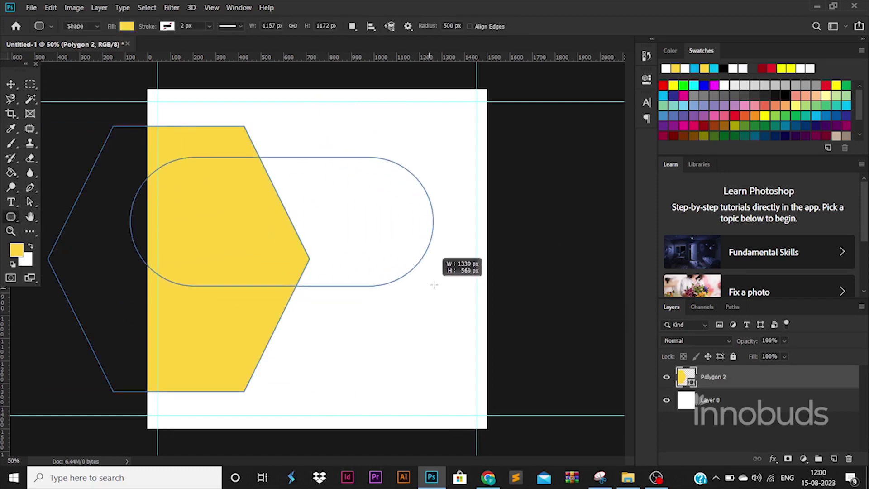
key("v")
left_click_drag(222, 184, 477, 270)
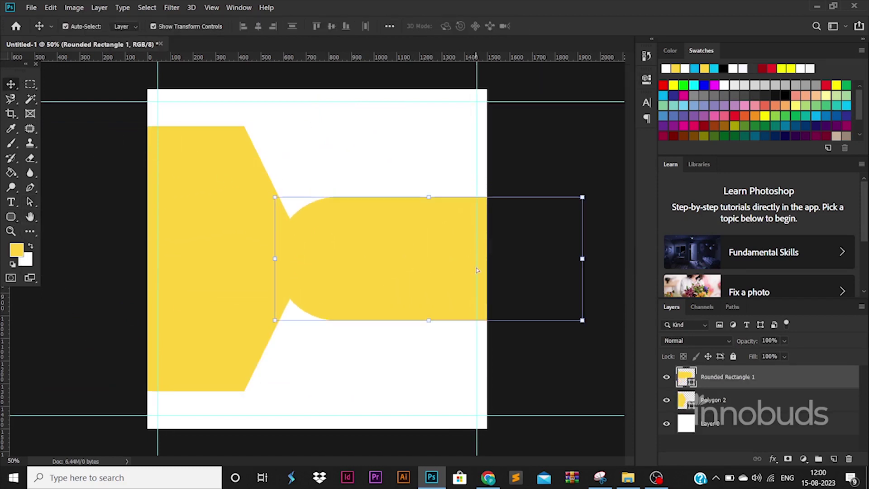
key("ctrl+j")
Enlarge the original pill slightly, remove its fill, and hide that layer.
left_click(733, 400)
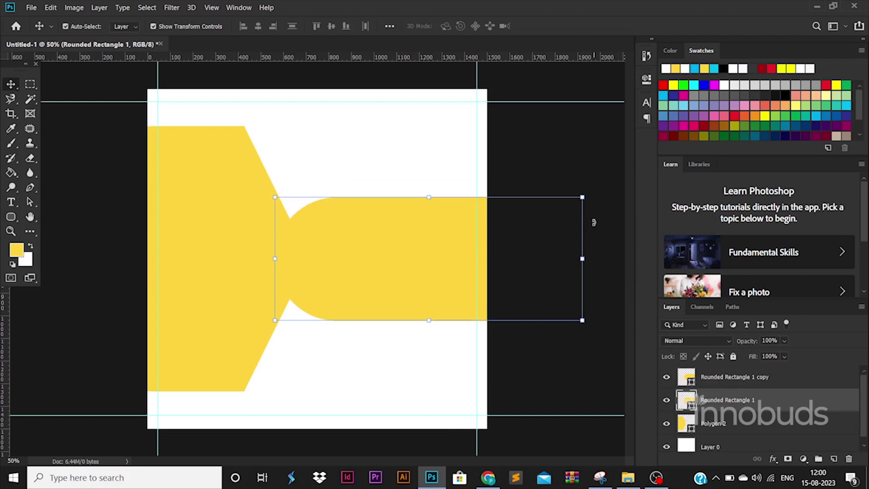
key("ctrl+t")
left_click_drag(583, 198, 591, 193)
key("Return")
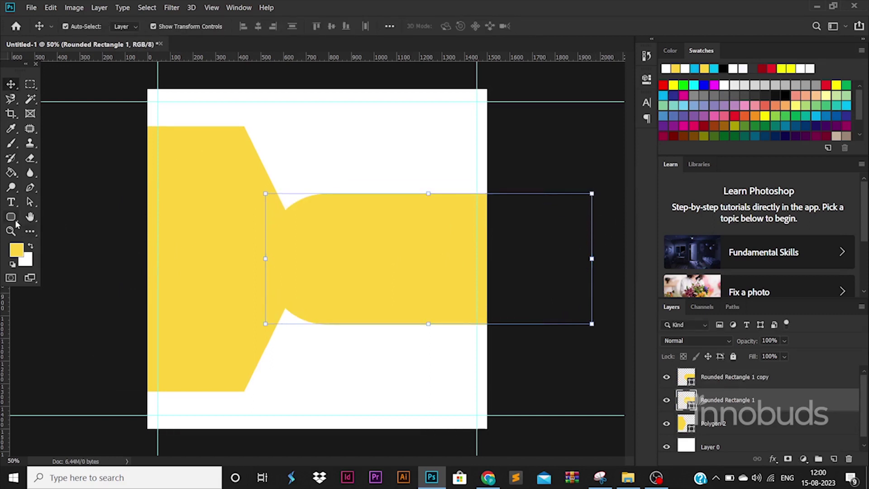
left_click(14, 219)
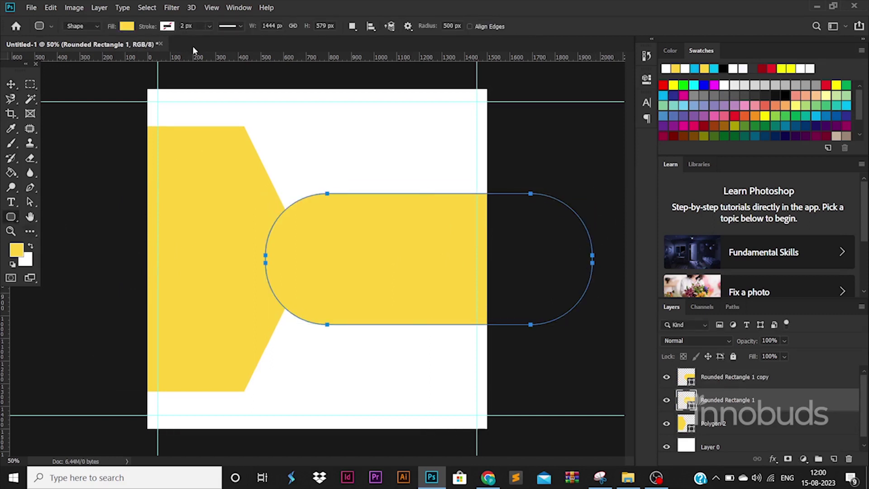
left_click(167, 27)
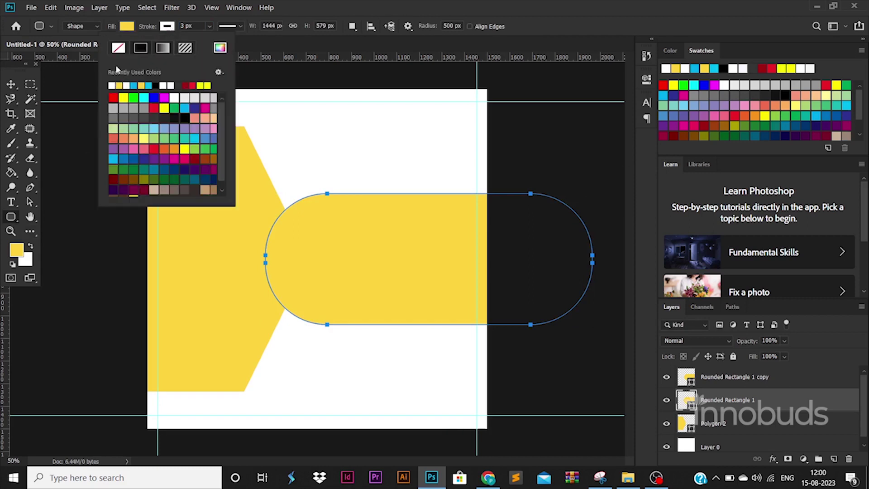
left_click(118, 48)
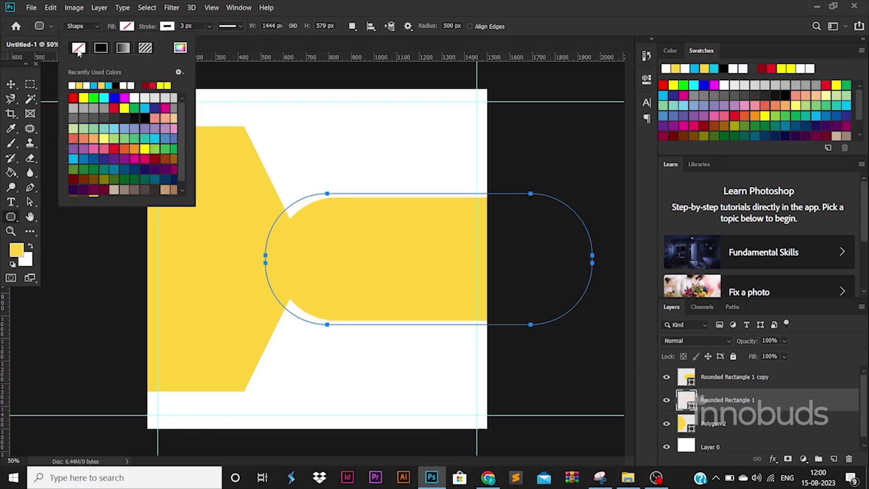
left_click(175, 26)
left_click(249, 77)
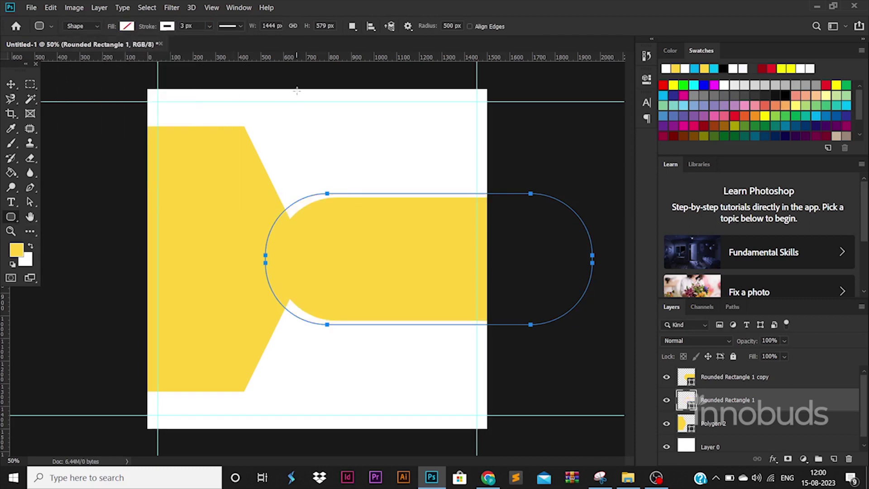
left_click(466, 219)
left_click(666, 400)
left_click(718, 384)
Shift the pill copy right and draw a small connector bar between hexagon and pill.
left_click(11, 84)
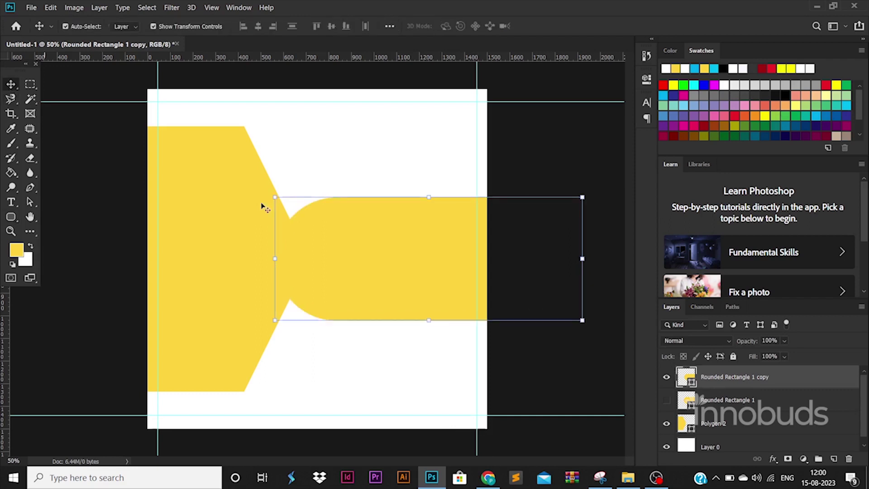
left_click_drag(378, 258, 424, 256)
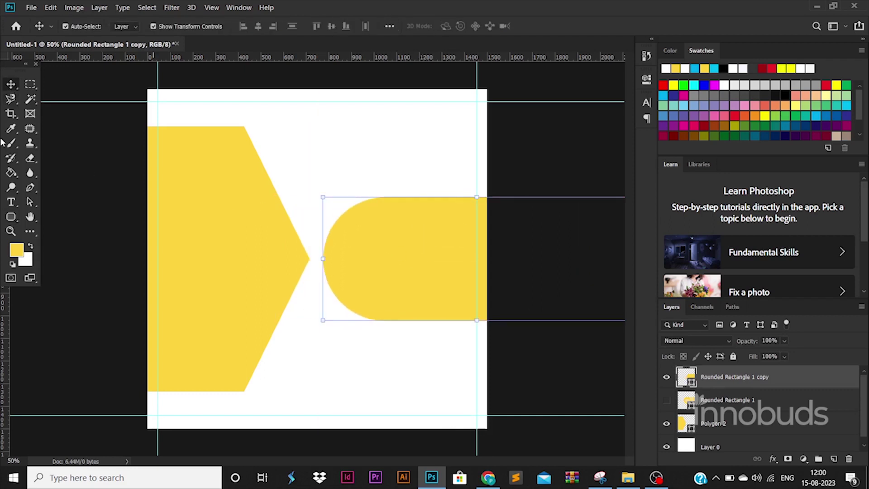
left_click(11, 217)
left_click_drag(279, 257, 336, 266)
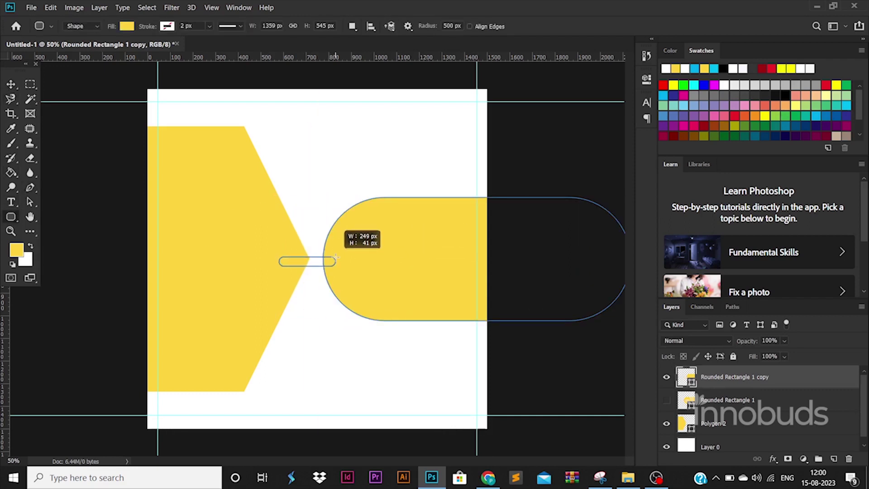
Enlarge the pill copy slightly from its top-left corner.
left_click(11, 85)
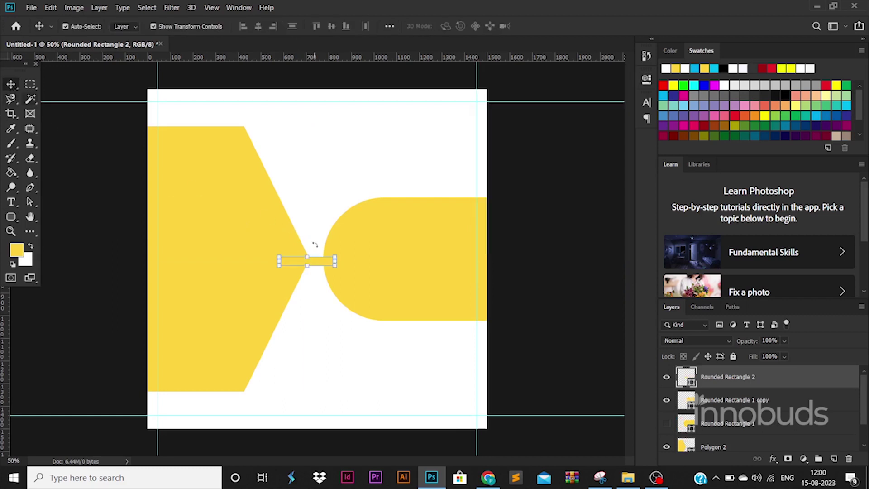
left_click(315, 246)
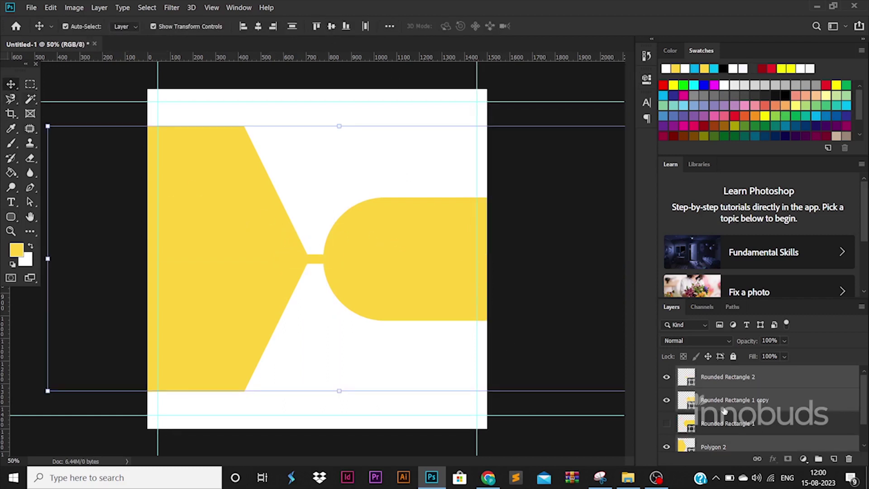
left_click(295, 253)
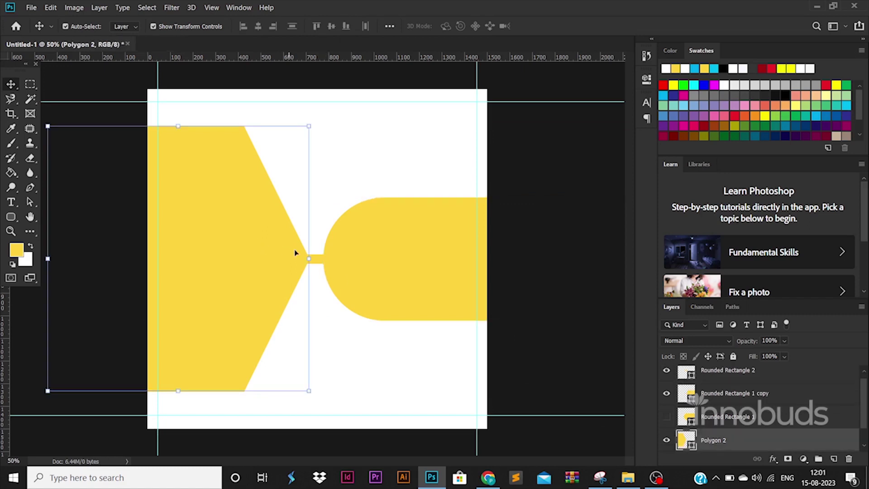
left_click(325, 261, "shift")
left_click(407, 267)
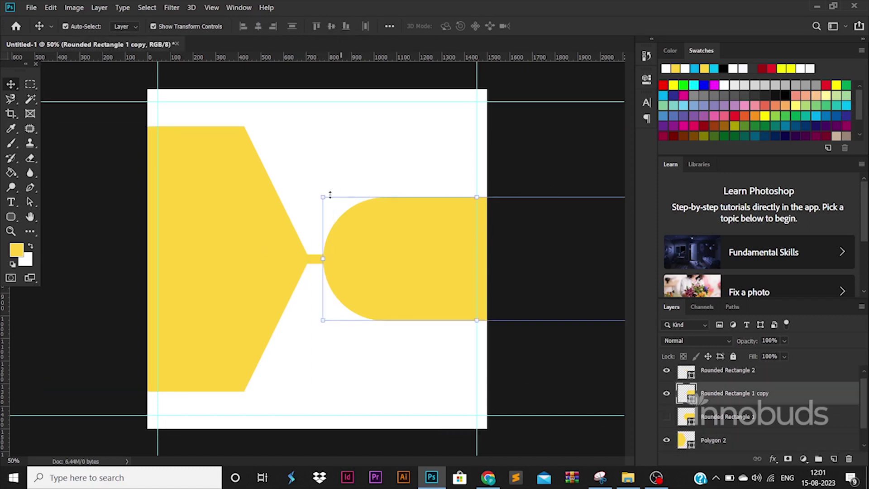
key("ctrl+t")
left_click_drag(325, 197, 319, 196)
key("Return")
Merge the left hexagon and the connector bar with Merge Shapes.
left_click(296, 249)
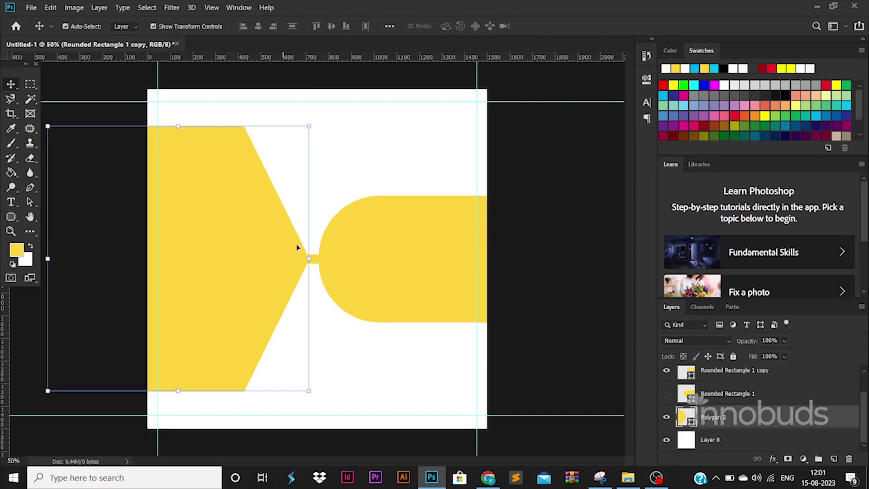
scroll(734, 390, "up", 1)
left_click(738, 381, "ctrl")
right_click(739, 382)
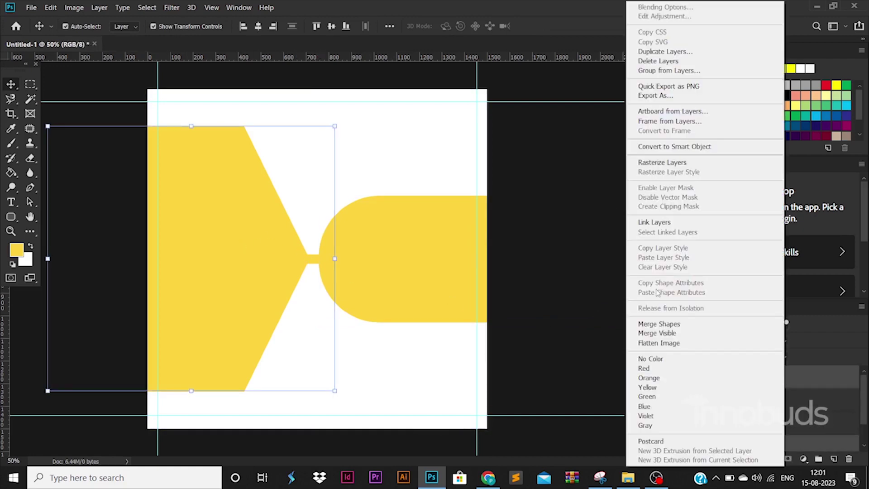
left_click(688, 324)
left_click(666, 376)
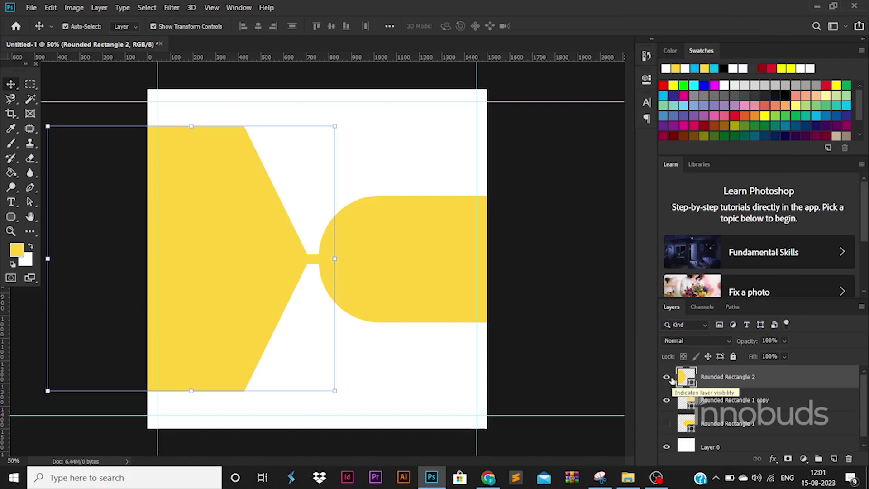
left_click(433, 301)
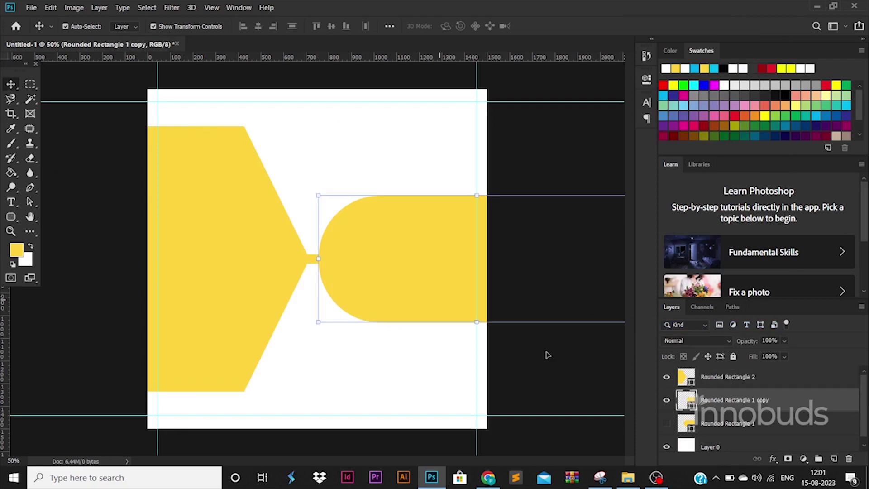
left_click(629, 478)
Place the man's photo over the hexagon, scale it up, and delete everything outside the hexagon.
mouse_move(233, 120)
left_mouse_down()
mouse_move(270, 223)
mouse_move(127, 257)
mouse_move(151, 235)
left_mouse_up()
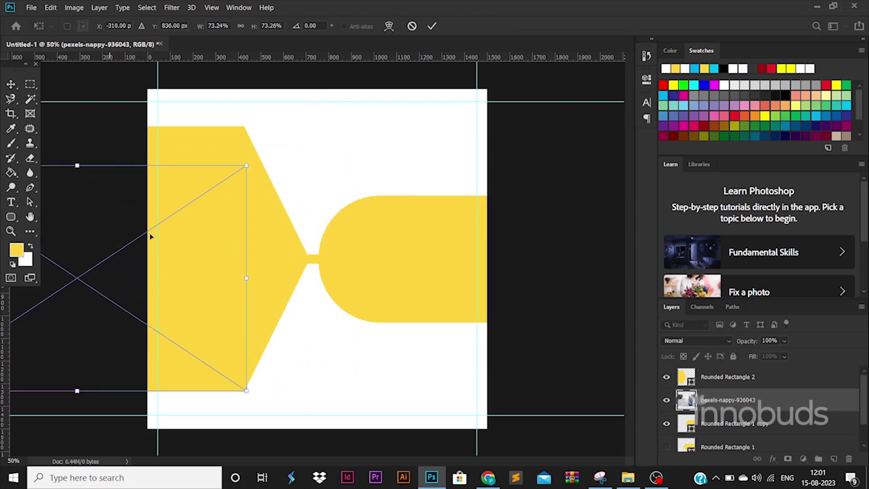
left_click_drag(276, 146, 340, 101)
left_click_drag(239, 215, 210, 238)
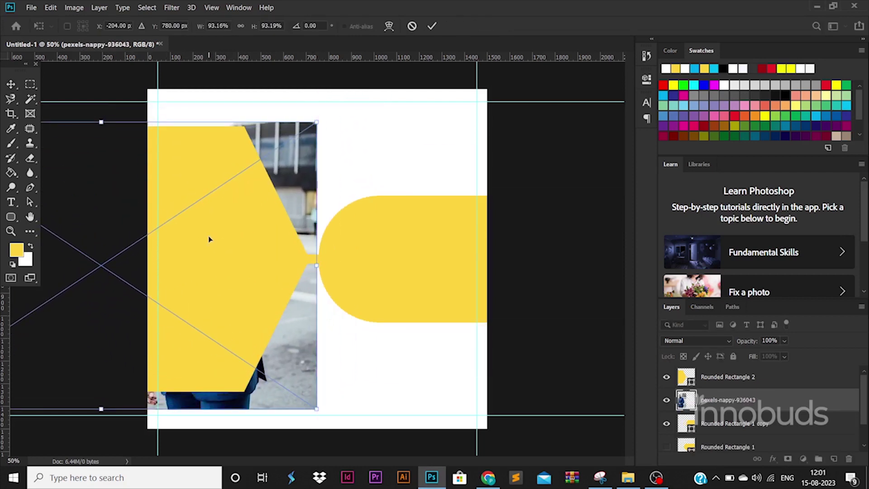
key("Return")
left_click(686, 377, "ctrl")
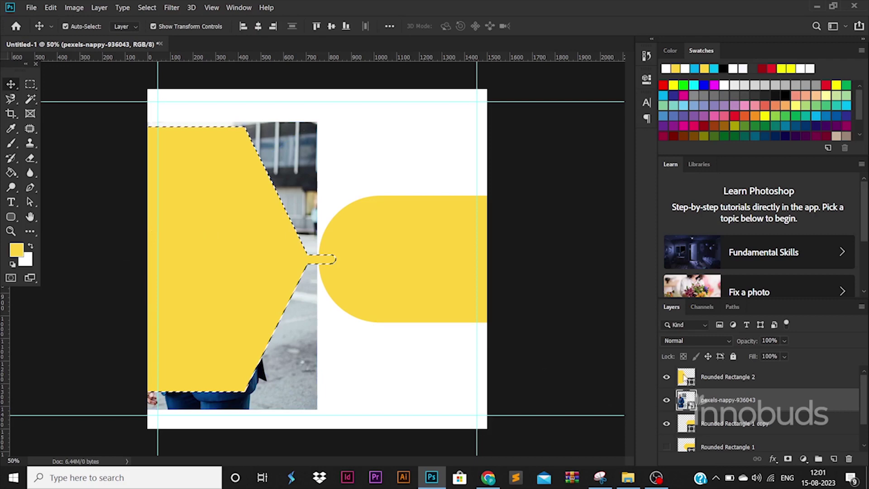
right_click(745, 401)
left_click(639, 188)
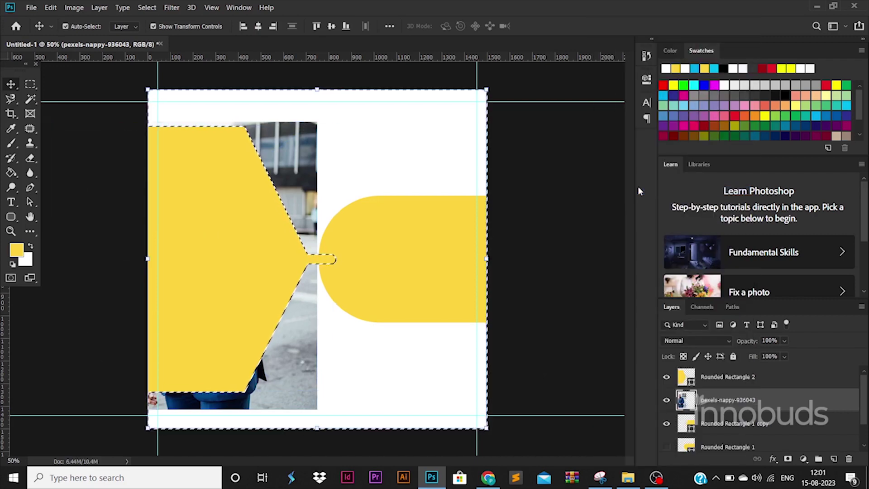
key("Delete")
key("ctrl+d")
left_click_drag(786, 400, 785, 372)
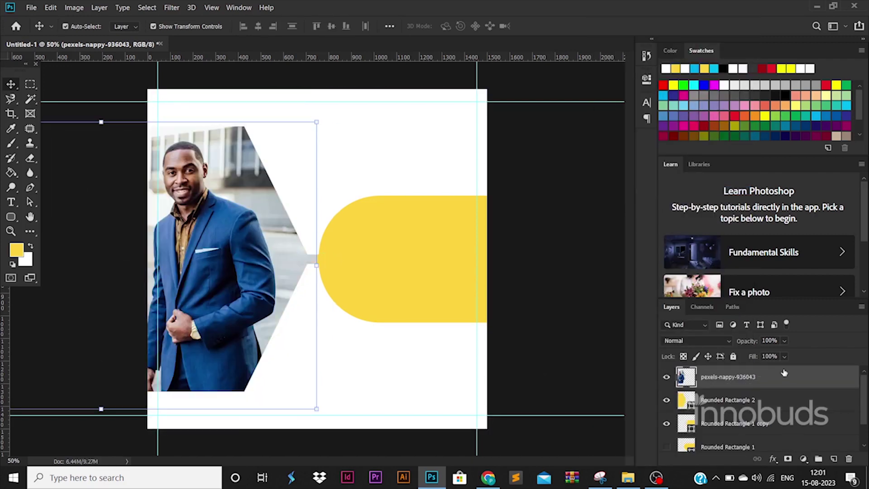
Open Layer 0's layer style and enable Gradient Overlay on the white background.
left_click(462, 355)
left_click(443, 297)
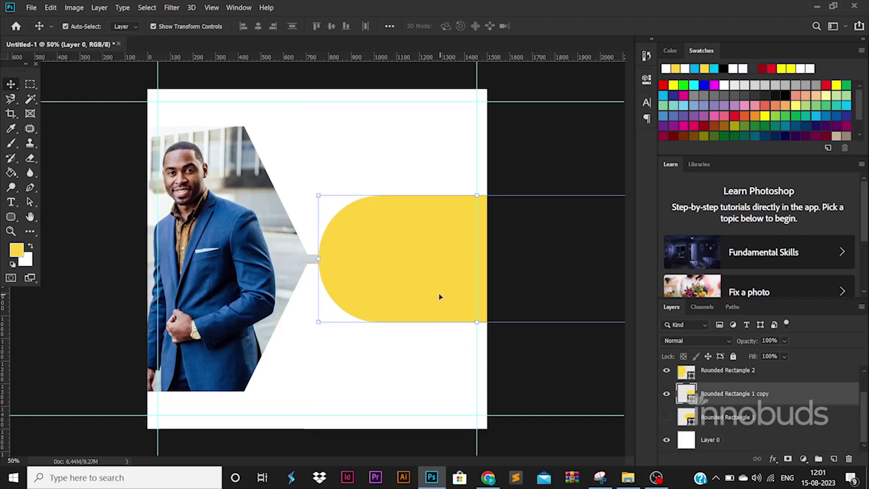
left_click(442, 386)
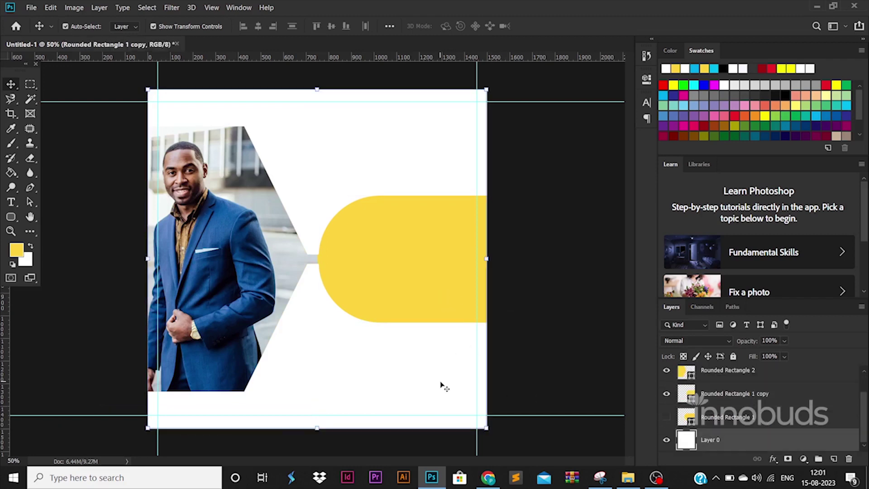
double_click(790, 446)
left_click(480, 360)
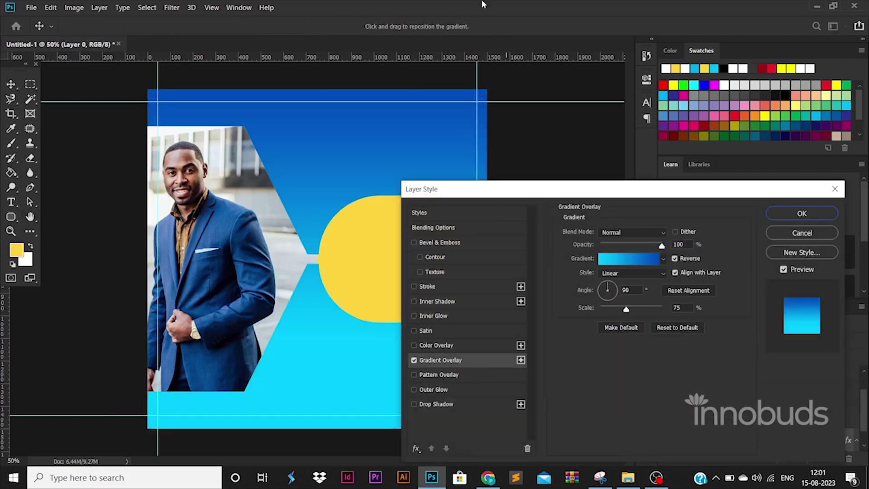
Set the gradient stops to a blue sampled from the canvas and navy from the man's suit.
left_click(618, 264)
left_click(600, 390)
double_click(600, 390)
left_click(310, 191)
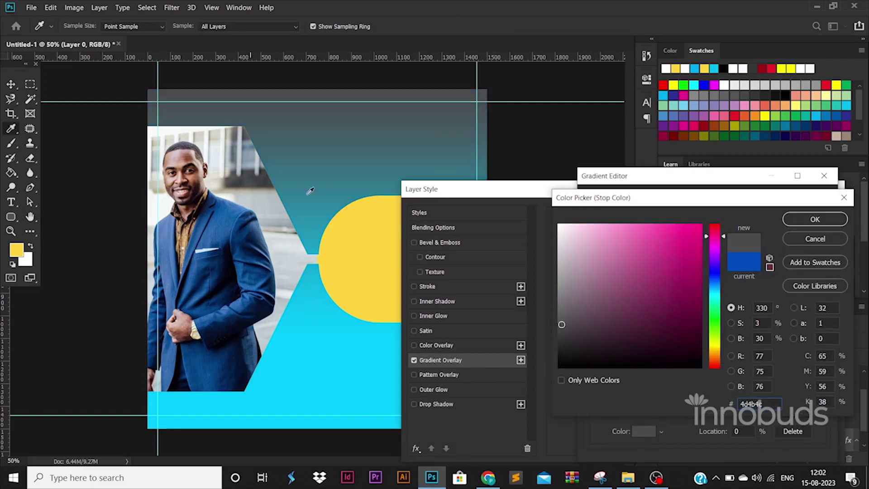
left_click(813, 243)
left_click(829, 389)
double_click(829, 388)
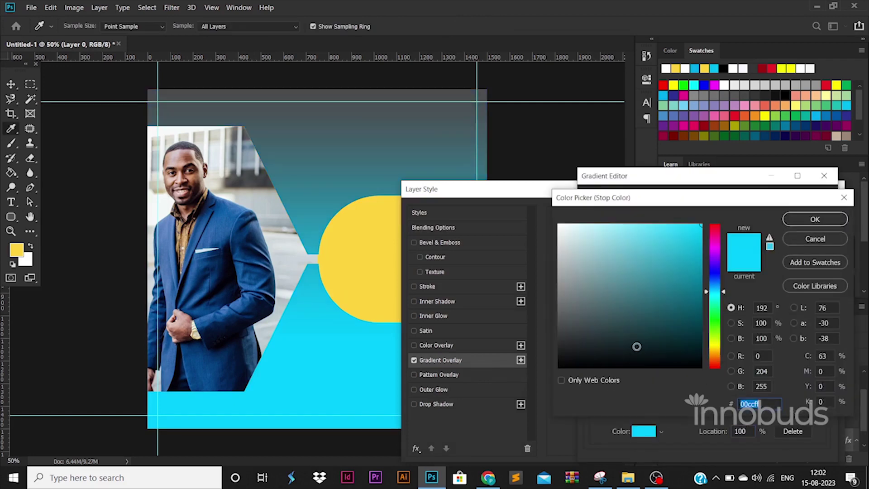
left_click(238, 211)
left_click(815, 219)
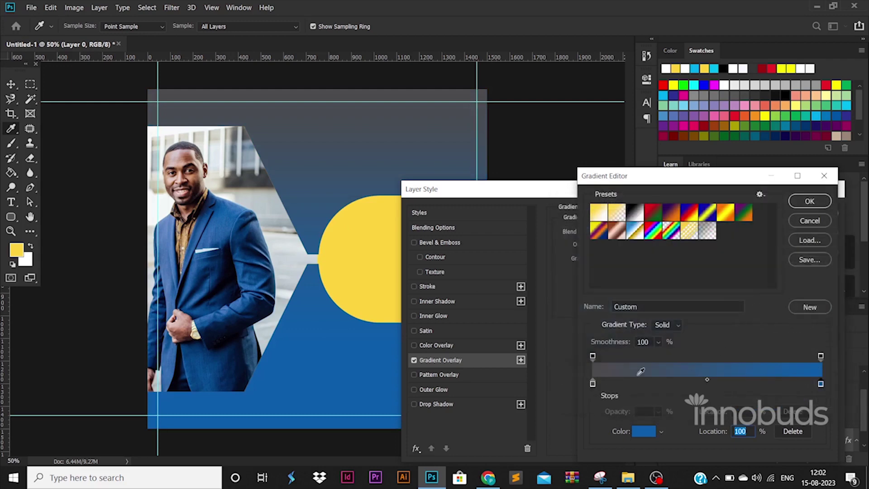
Change the first stop to a medium blue and apply the gradient.
double_click(594, 385)
left_click(371, 172)
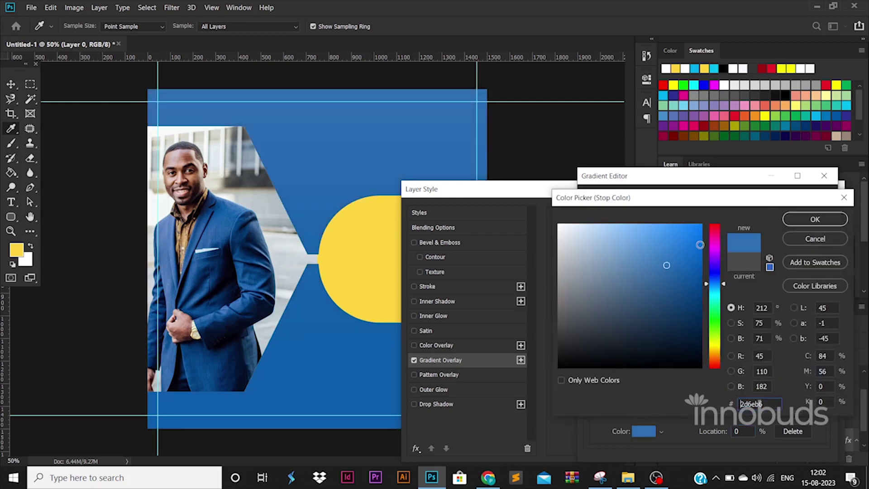
left_click(815, 219)
left_click(809, 198)
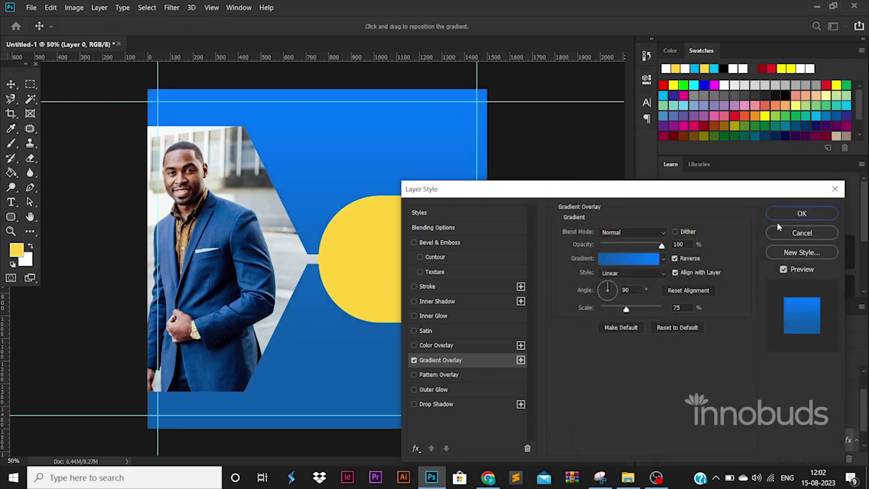
left_click(802, 213)
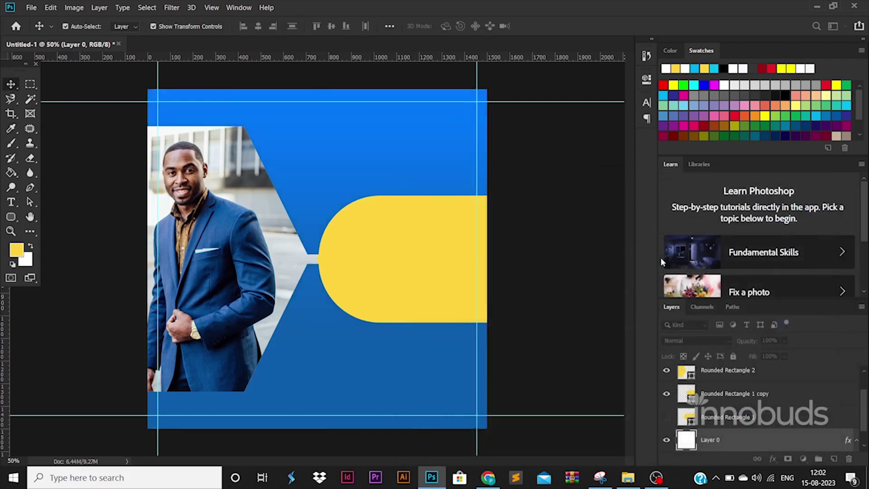
Enlarge the hexagon frame slightly beyond the photo and fill it white.
left_click(732, 389)
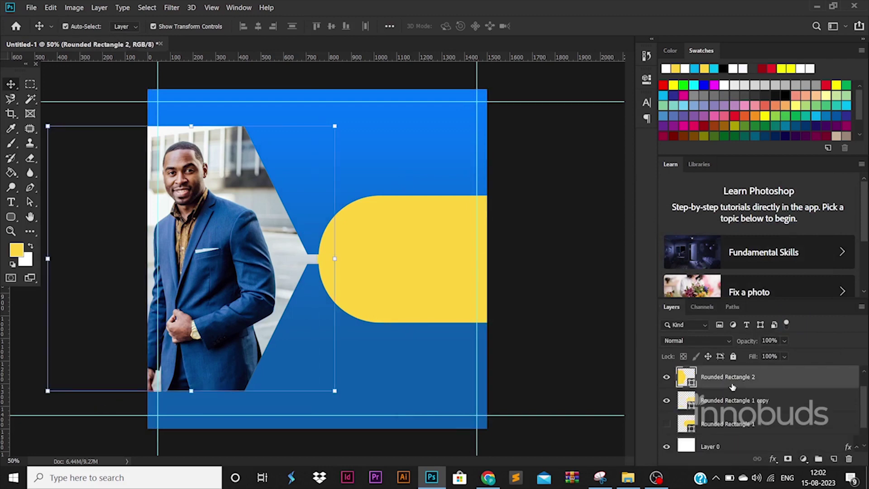
key("ctrl+t")
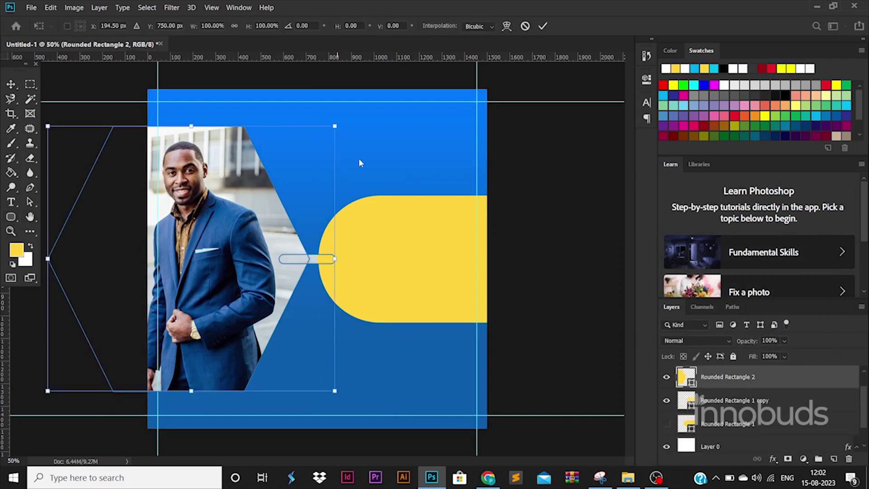
key("Return")
left_click_drag(336, 127, 340, 122)
key("Return")
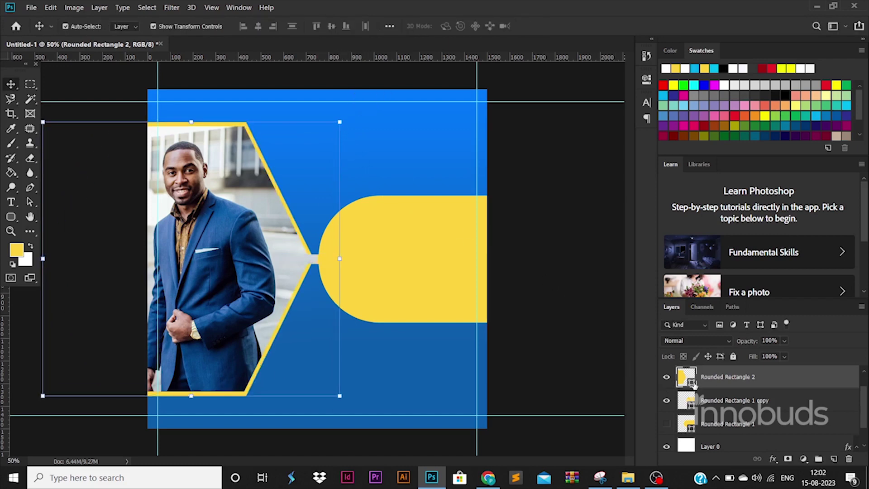
double_click(693, 382)
left_click_drag(610, 319, 537, 172)
left_click(815, 219)
Move the pill above the photo, give it a 20 px white stroke, and butt it against the frame.
left_click(362, 247)
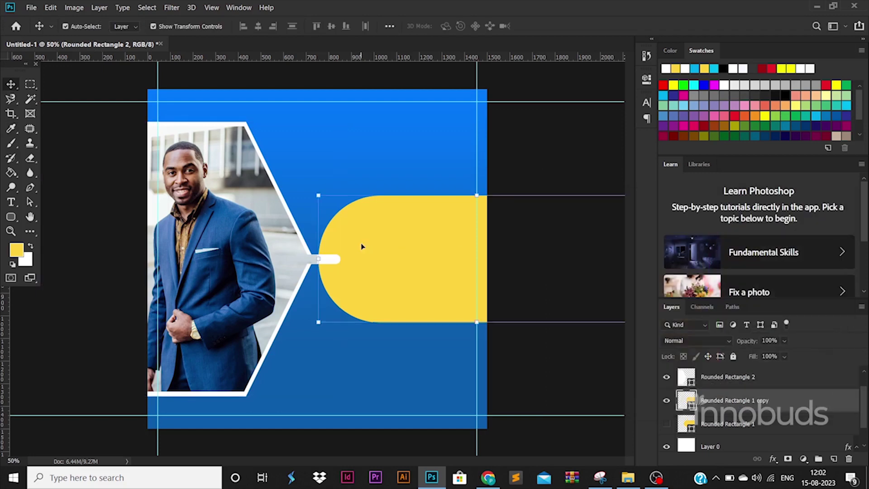
left_click_drag(729, 401, 734, 371)
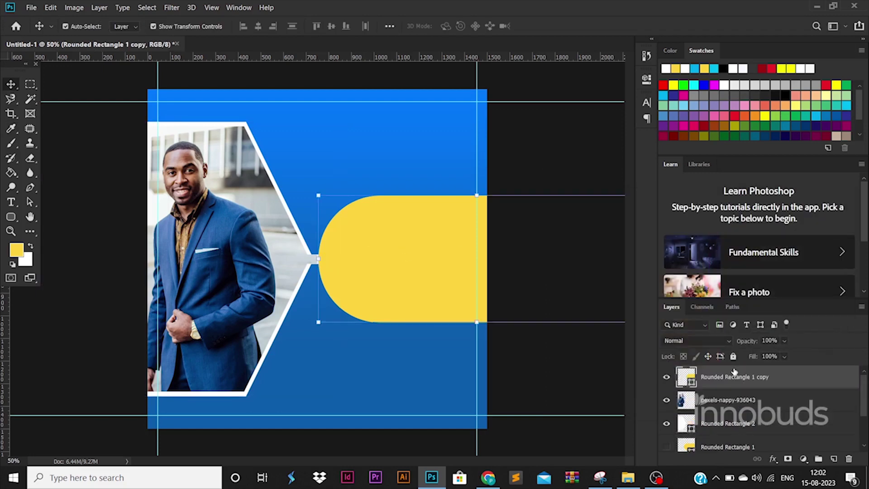
left_click(11, 219)
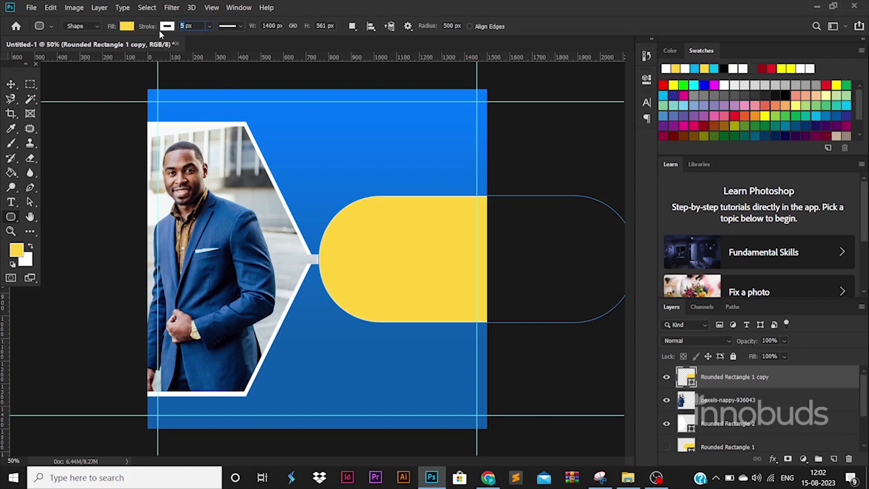
key("Return")
left_click(12, 85)
left_click_drag(394, 213, 387, 213)
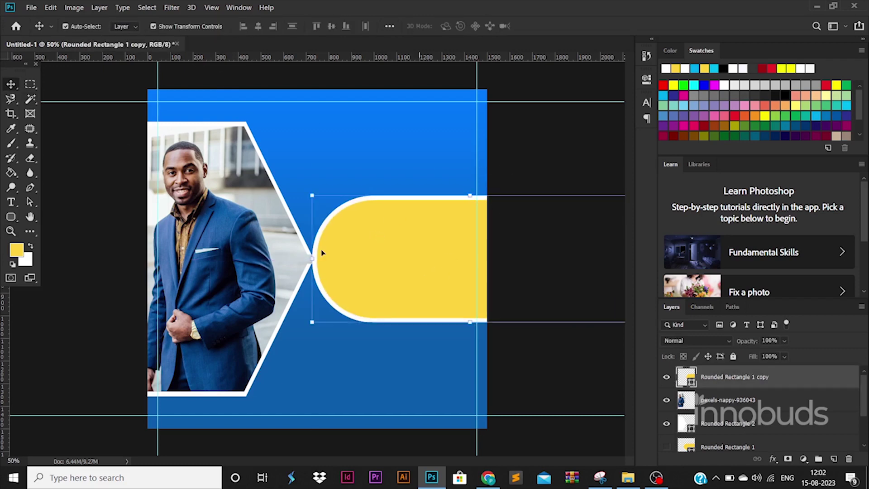
key("u")
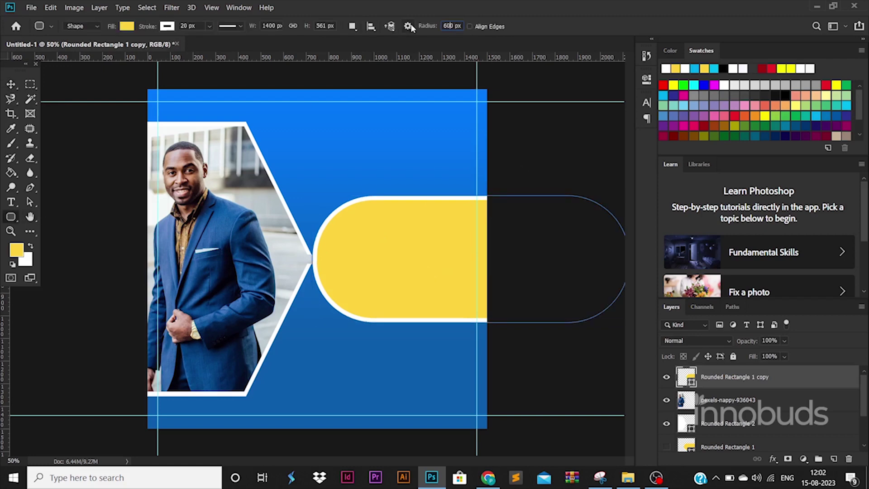
left_click(10, 85)
left_click_drag(442, 247, 437, 250)
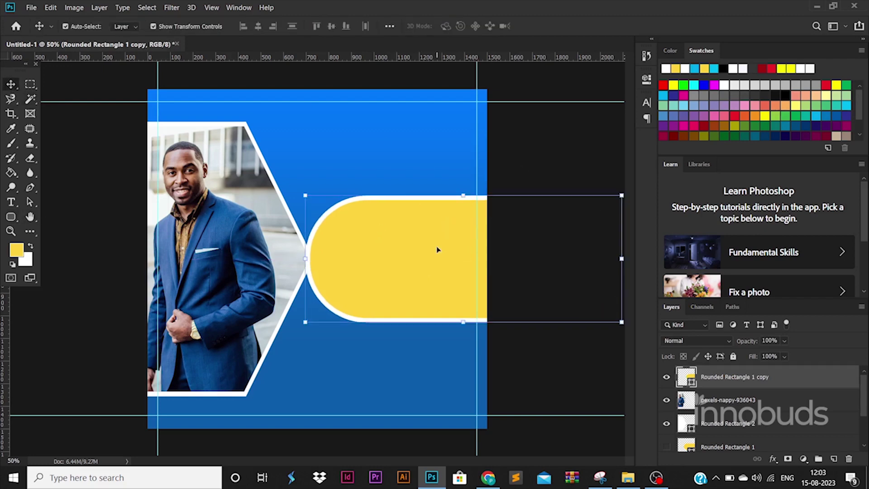
Add a Gradient Overlay to the pill with a yellow first stop.
double_click(800, 380)
left_click(478, 360)
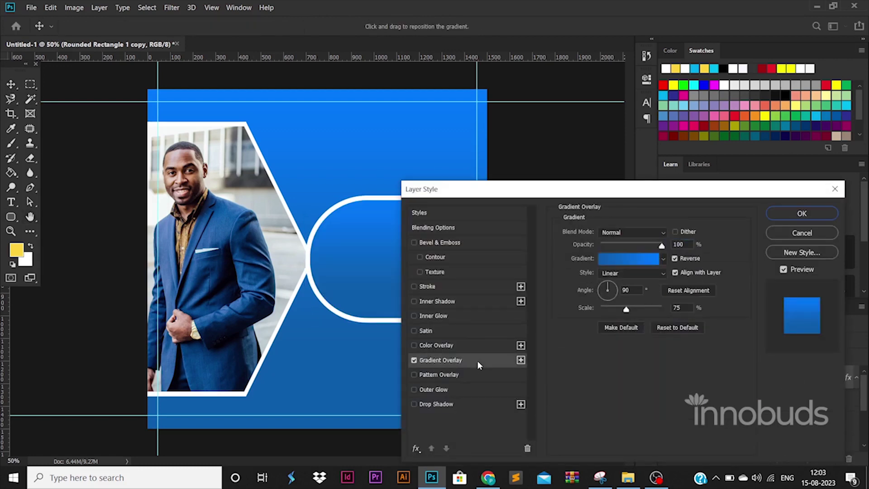
left_click(631, 259)
double_click(591, 381)
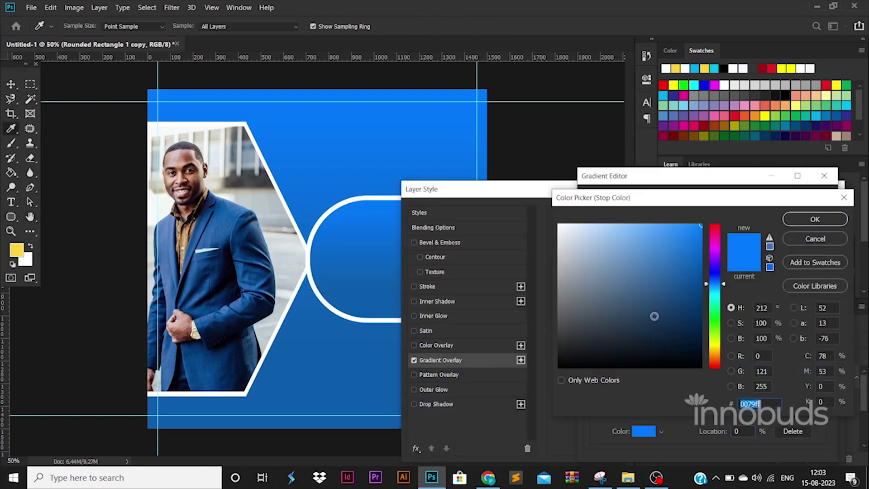
left_click(715, 343)
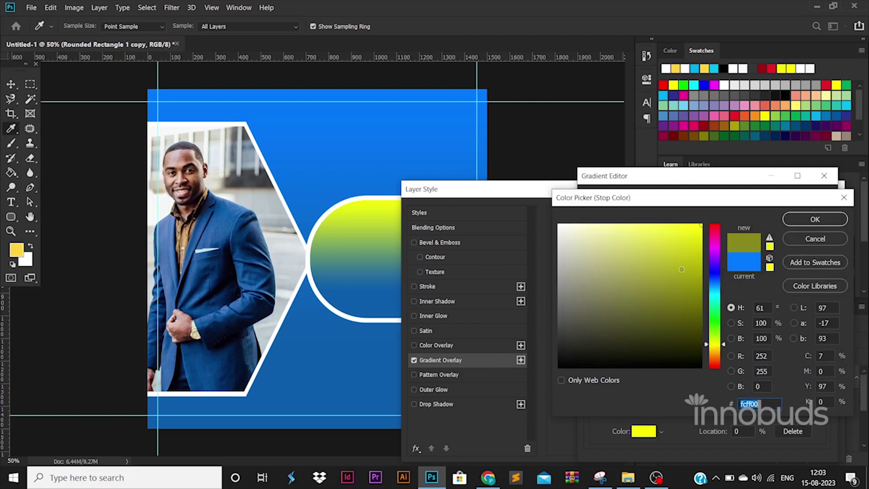
Set the second gradient stop to a bright yellow and apply the style.
left_click(808, 219)
double_click(821, 384)
left_click(717, 352)
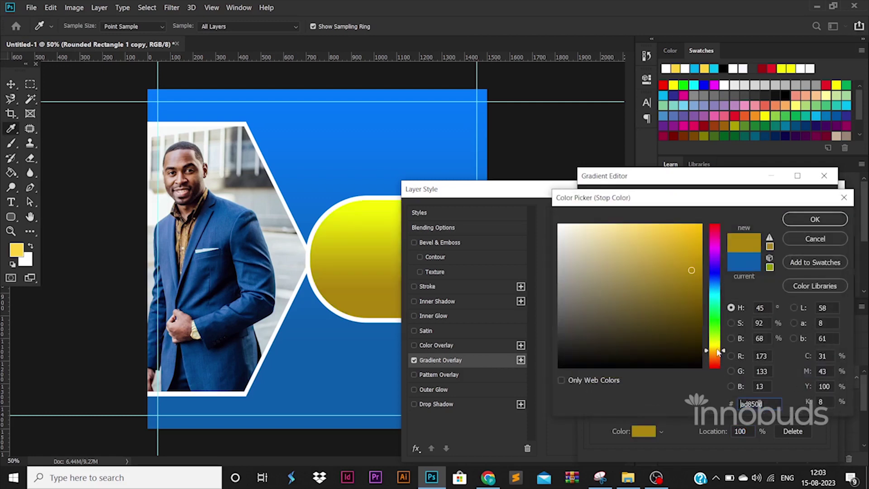
left_click_drag(678, 284, 700, 209)
left_click(815, 219)
left_click(815, 200)
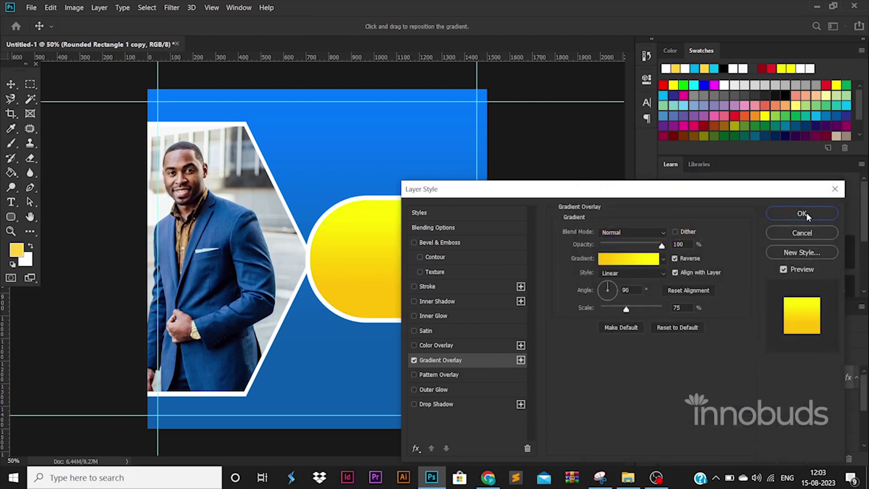
Nudge the yellow pill slightly to the right.
left_click(530, 389)
left_click_drag(431, 228, 441, 229)
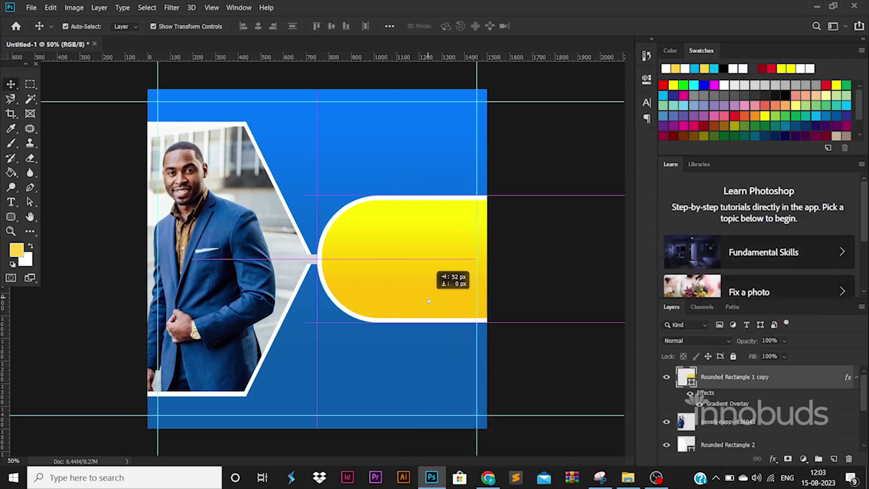
left_click(543, 393)
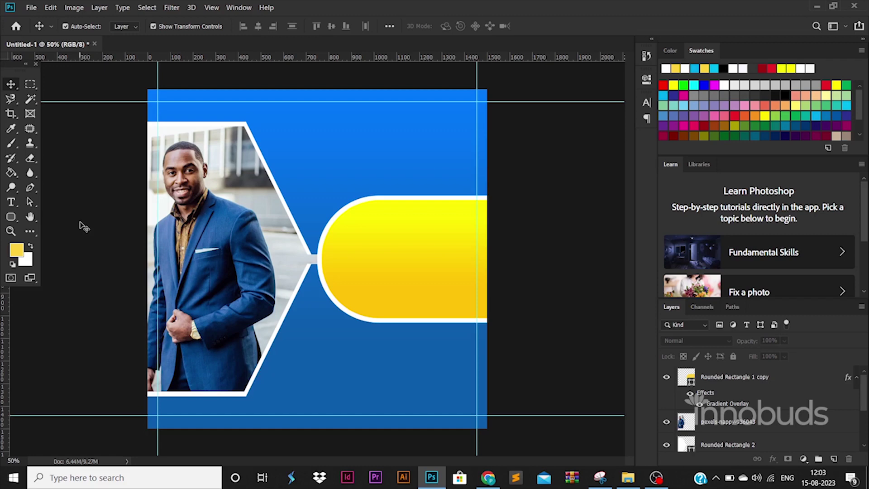
Add a LOGO text layer and scale it into the top-right corner.
left_click(10, 205)
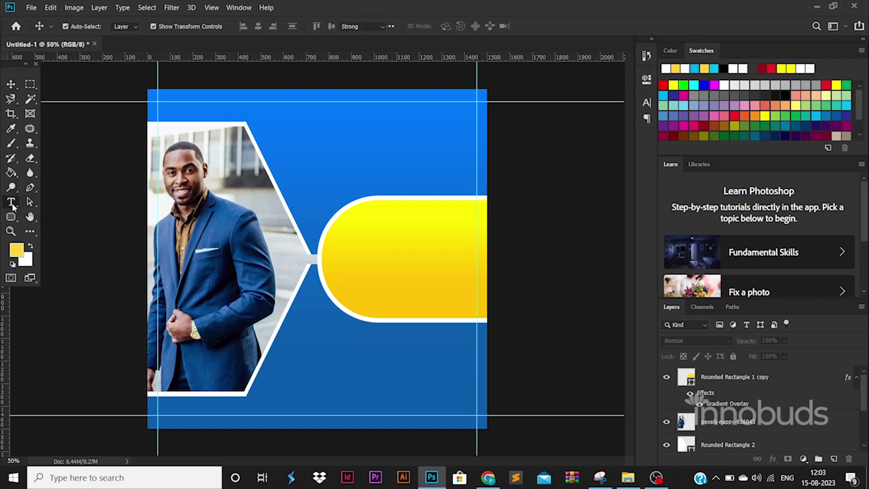
left_click(348, 207)
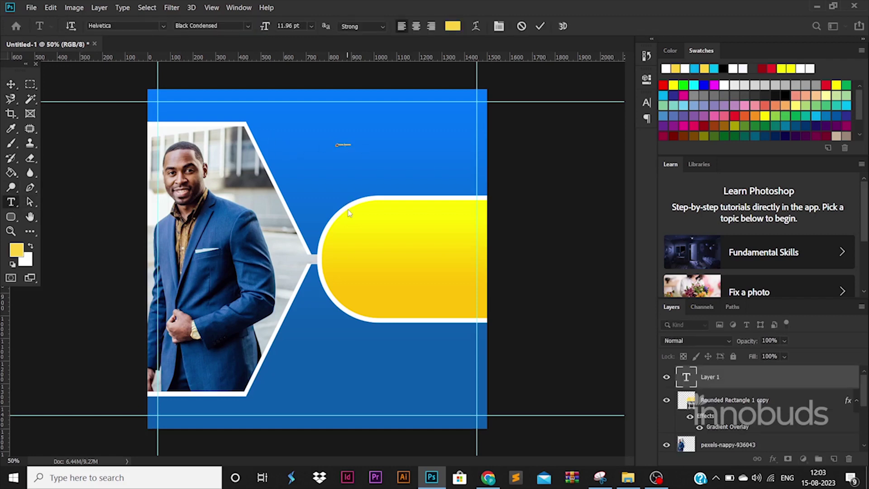
key("ctrl+t")
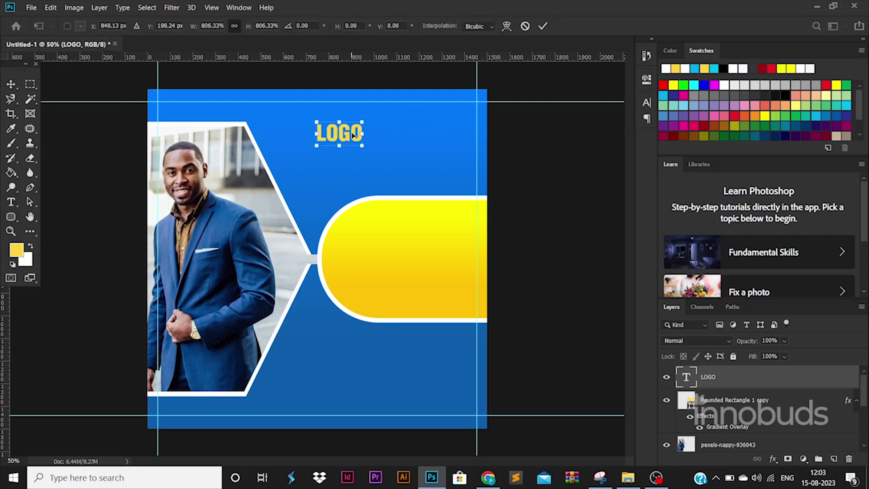
mouse_move(342, 134)
left_mouse_down()
mouse_move(454, 113)
mouse_move(476, 129)
left_mouse_up()
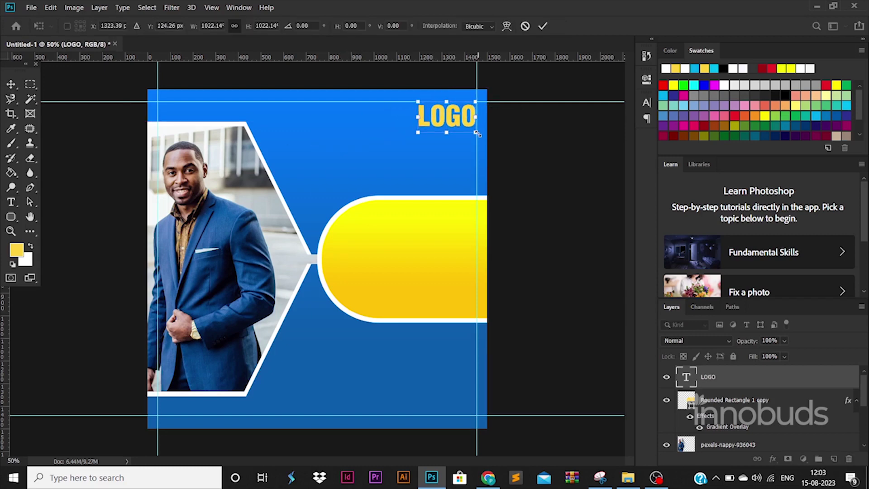
key("Return")
Set the LOGO font to Montserrat and fine-tune its size and position.
double_click(446, 116)
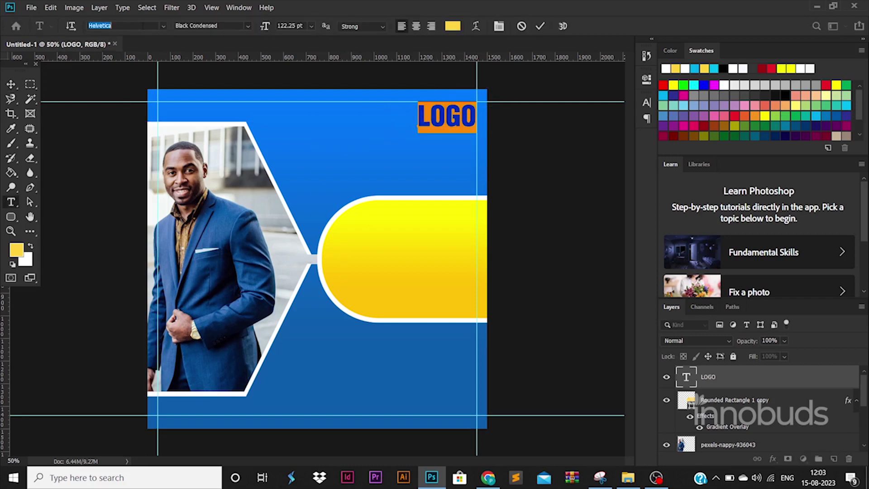
type("Montser")
left_click(297, 192)
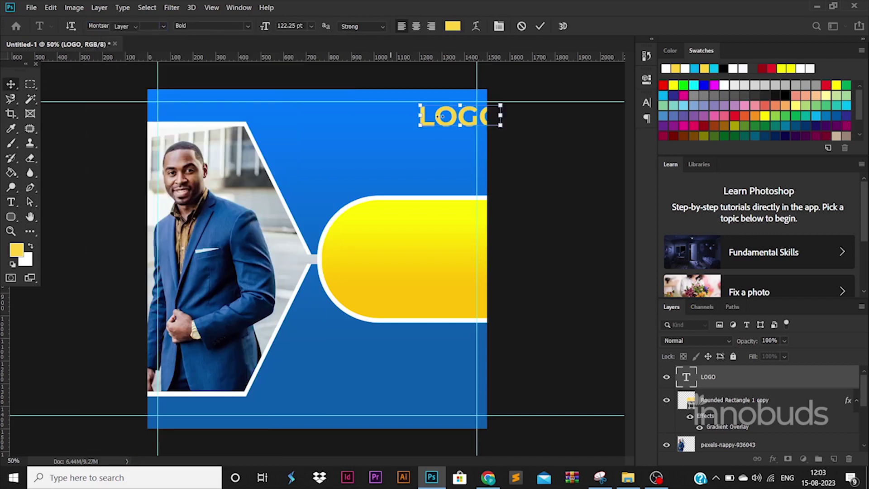
key("ctrl+t")
mouse_move(421, 126)
left_mouse_down()
mouse_move(445, 110)
mouse_move(401, 121)
left_mouse_up()
key("Return")
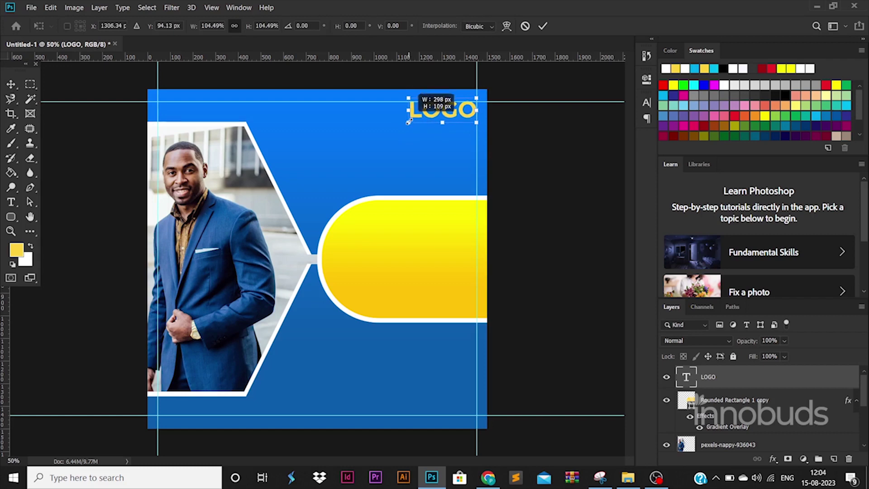
key("Return")
Make LOGO ExtraBold and white, then commit the text.
double_click(686, 377)
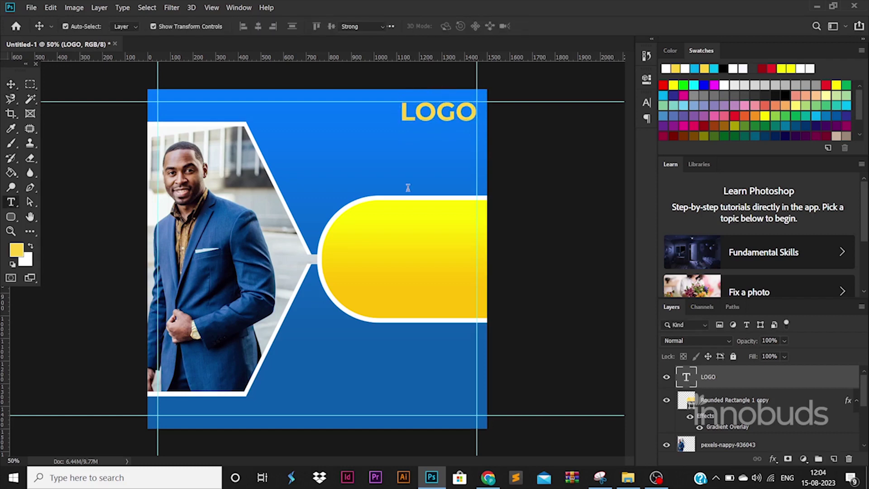
left_click(248, 26)
left_click(198, 163)
left_click(453, 26)
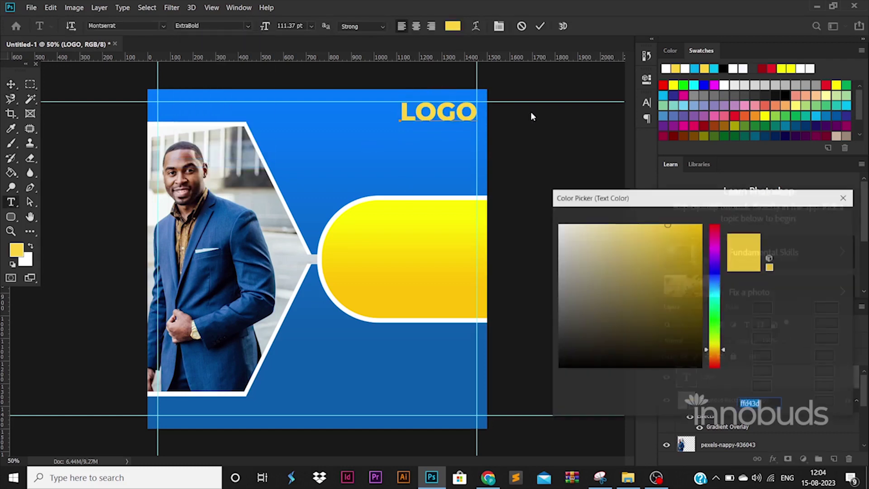
left_click(560, 224)
left_click(815, 219)
key("ctrl+Return")
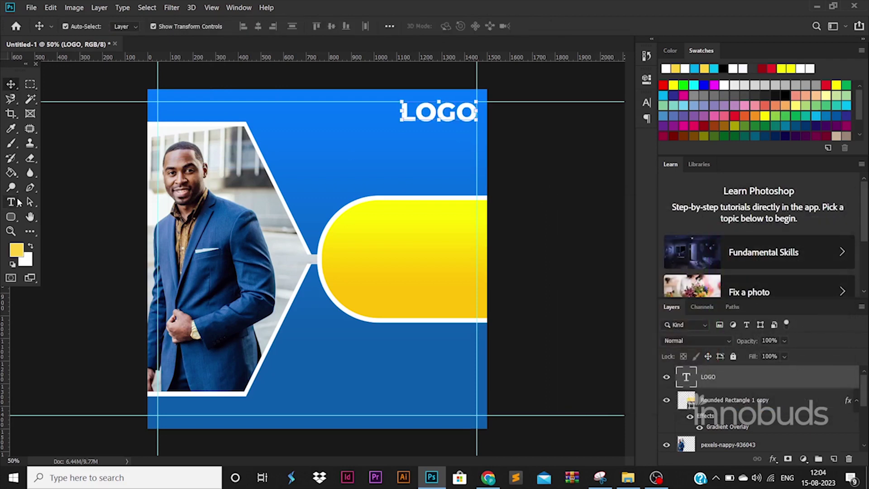
Add a placeholder text layer and scale it into place under LOGO.
left_click(299, 181)
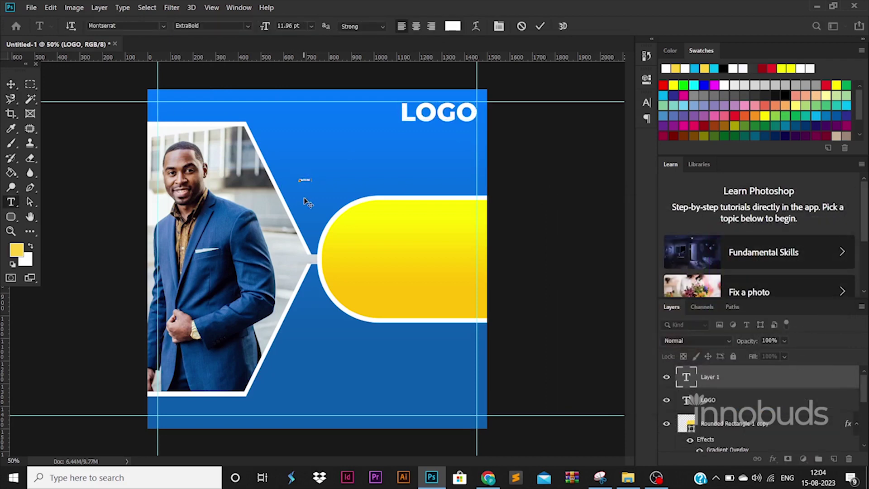
left_click(9, 86)
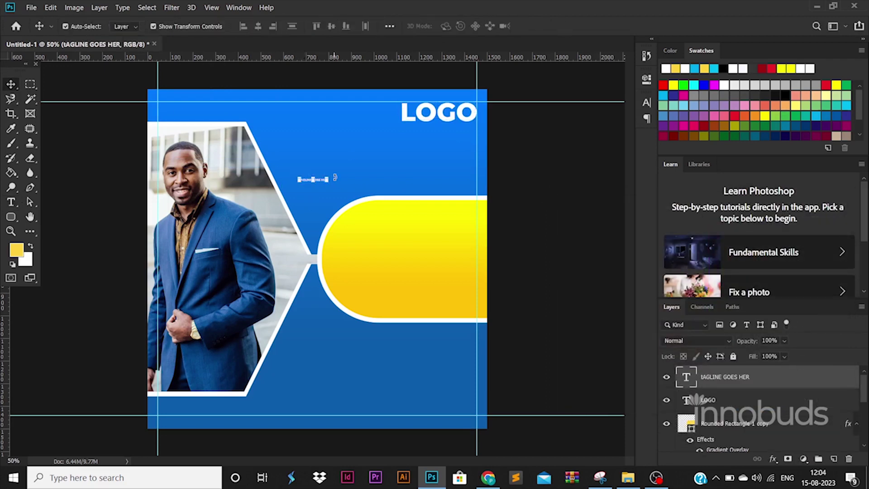
mouse_move(327, 181)
left_mouse_down()
mouse_move(385, 184)
mouse_move(465, 134)
left_mouse_up()
key("Return")
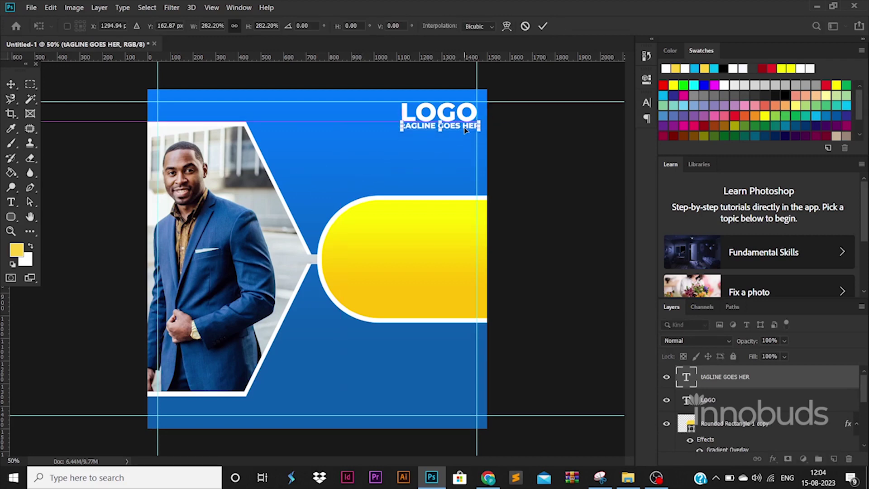
Change the tagline text to TAGLINE GOES HERE at 28.75 pt.
key("t")
left_click_drag(411, 125, 377, 124)
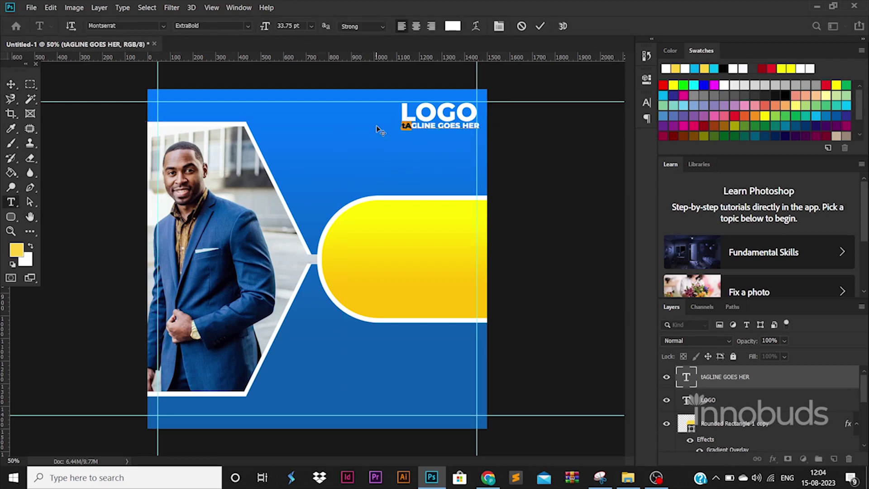
type("TAGLIN")
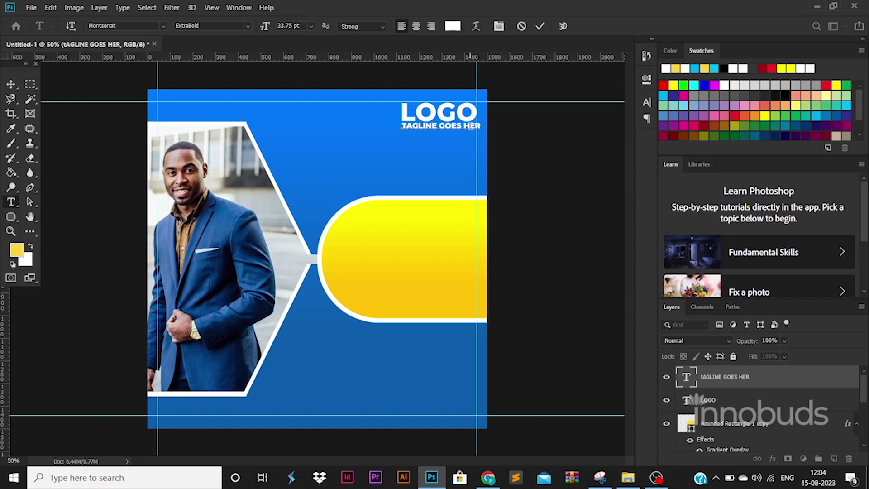
type("E")
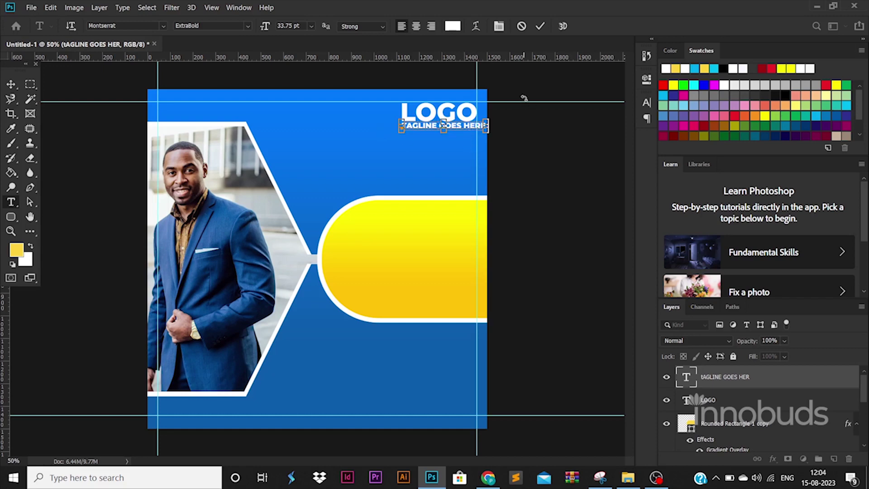
left_click_drag(486, 126, 351, 62)
scroll(289, 26, "down", 2)
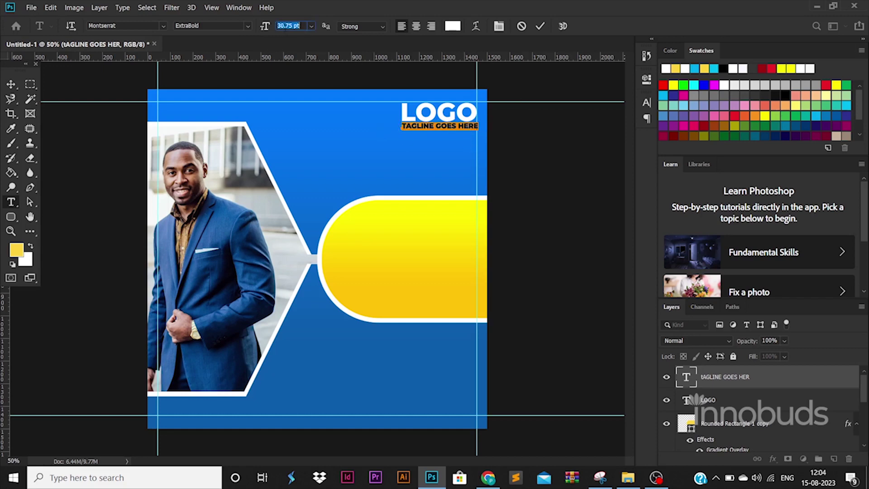
scroll(289, 26, "down", 2)
scroll(290, 25, "down", 1)
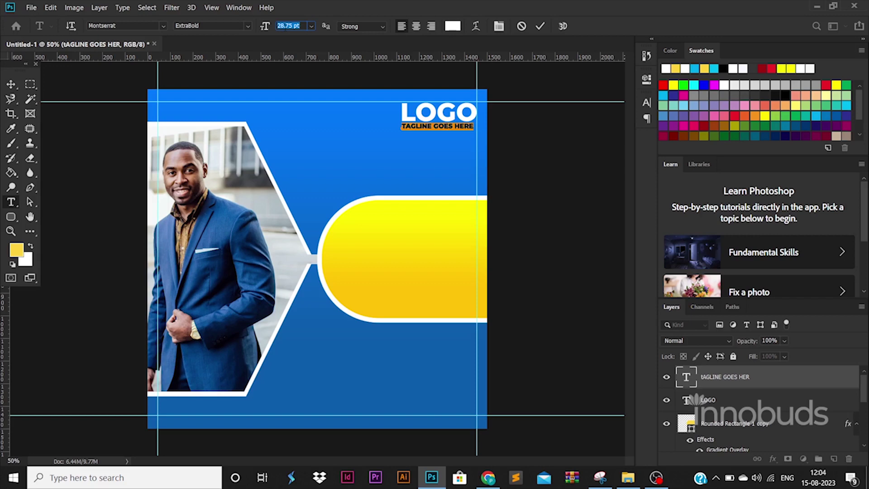
left_click(19, 86)
Draw a thin rounded bar and rotate it into a slant across the pill.
left_click(538, 256)
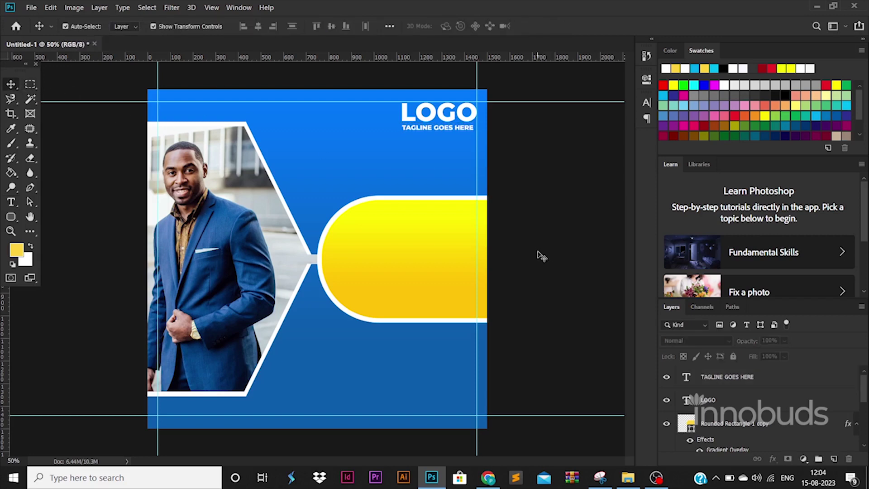
left_click(436, 255)
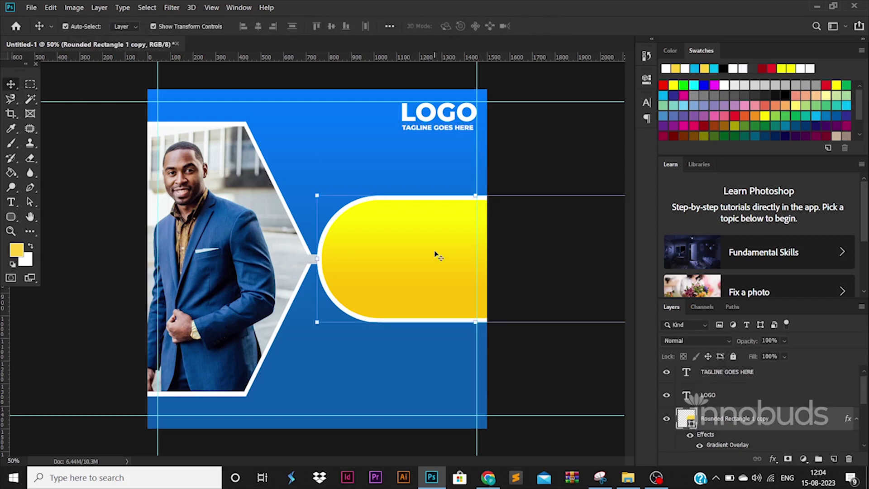
left_click(11, 217)
left_click_drag(451, 169, 458, 277)
key("ctrl+t")
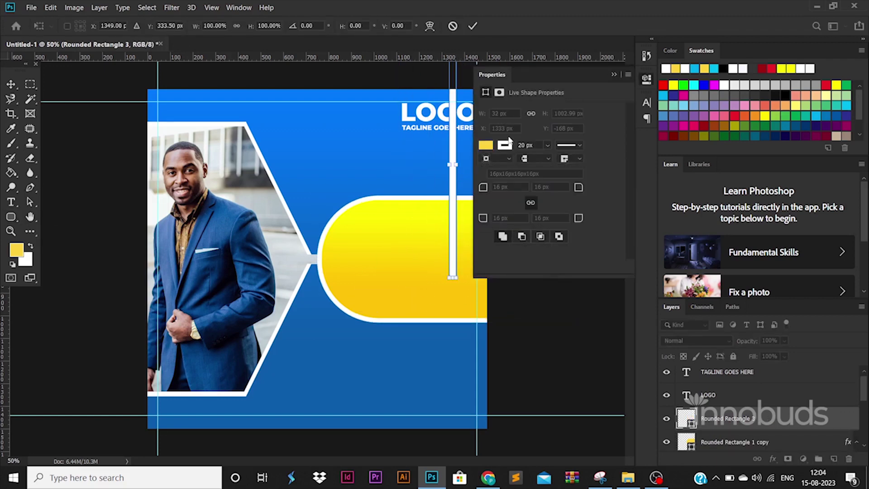
left_click(617, 76)
left_click_drag(472, 166, 450, 163)
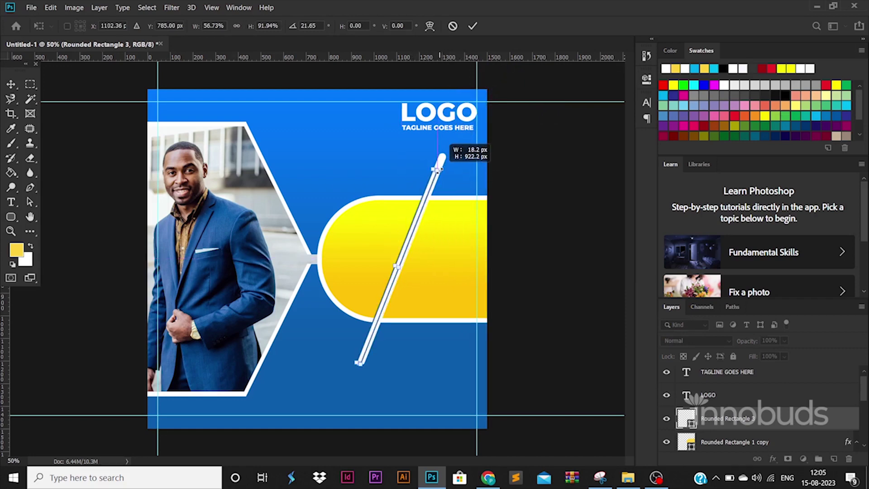
key("Return")
left_click(434, 188)
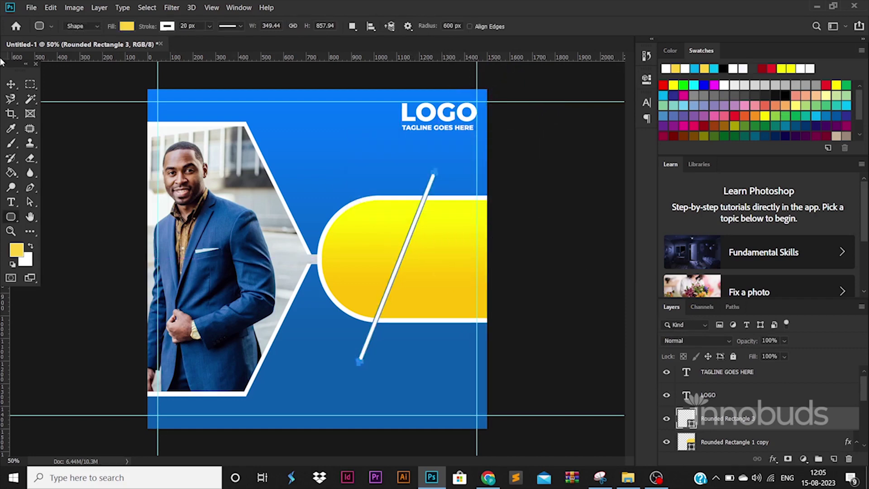
Shorten and steepen the slanted bar, and move its layer beneath the pill.
key("v")
left_click_drag(437, 364, 449, 276)
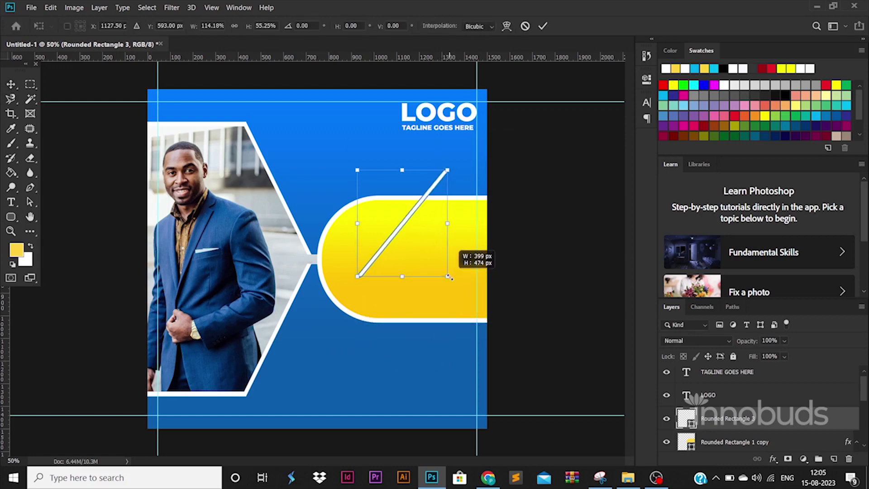
left_click_drag(491, 196, 488, 176)
key("Return")
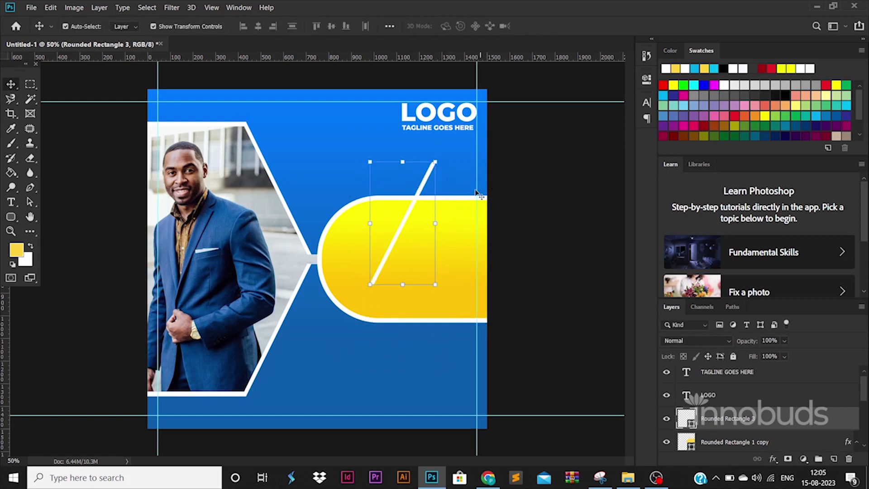
mouse_move(727, 418)
left_mouse_down()
mouse_move(729, 436)
mouse_move(721, 417)
left_mouse_up()
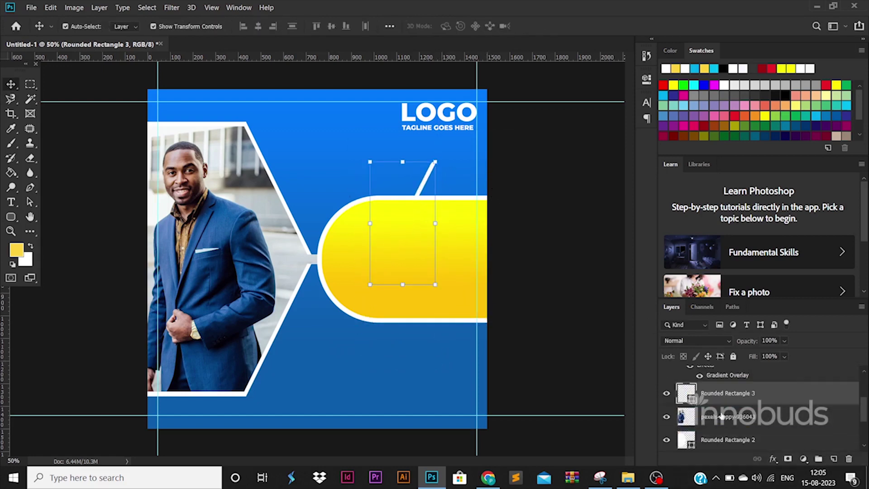
Duplicate the bar into a trio and Alt-drag a copy of the set below the pill.
mouse_move(424, 185)
left_mouse_down("alt")
mouse_move(442, 168)
mouse_move(438, 187)
mouse_move(421, 186)
mouse_move(435, 190)
left_mouse_up("alt")
left_click(421, 187)
left_click(425, 188)
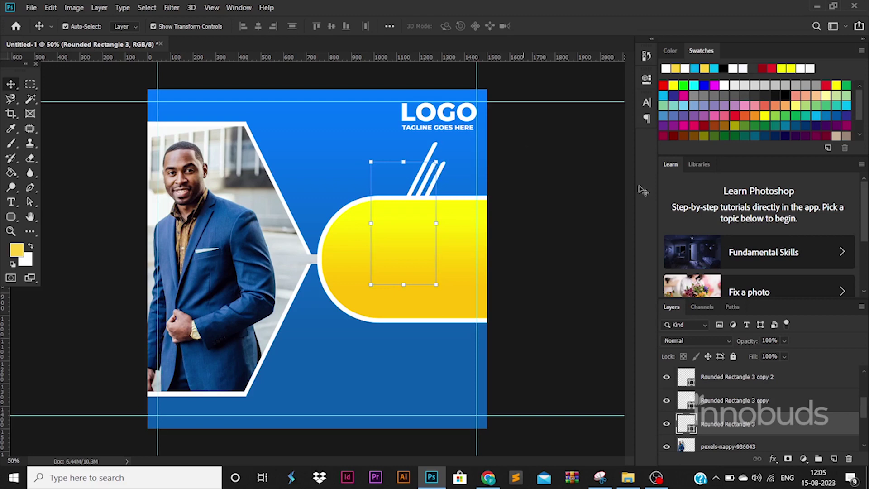
left_click(747, 378, "shift")
left_click_drag(419, 182, 455, 246, "alt")
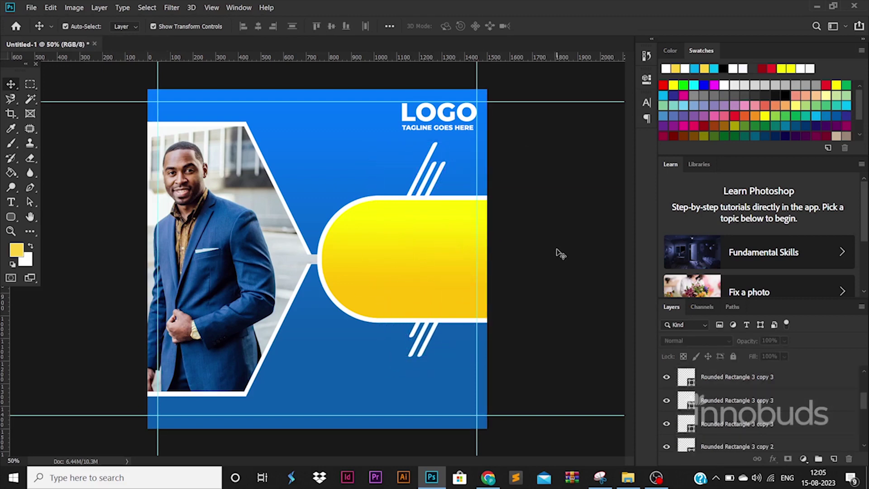
Give the outer top line a Color Overlay sampled from the pill's yellow.
key("ctrl+z")
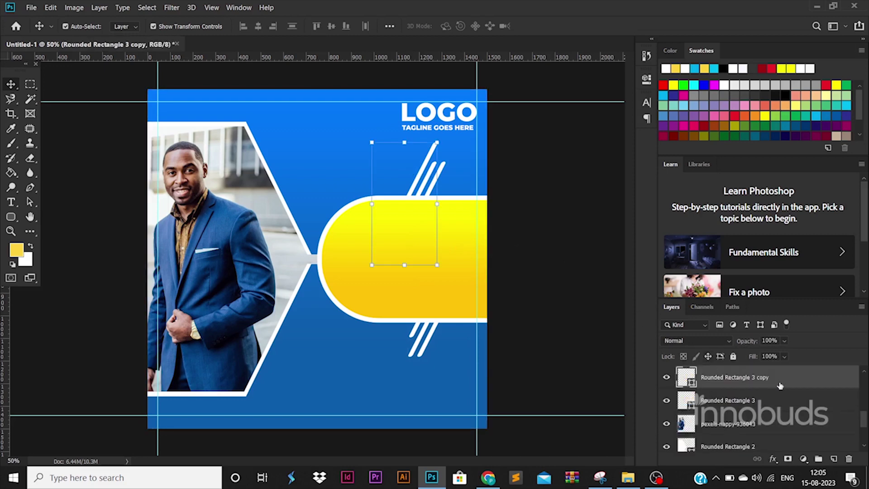
double_click(780, 383)
left_click(474, 347)
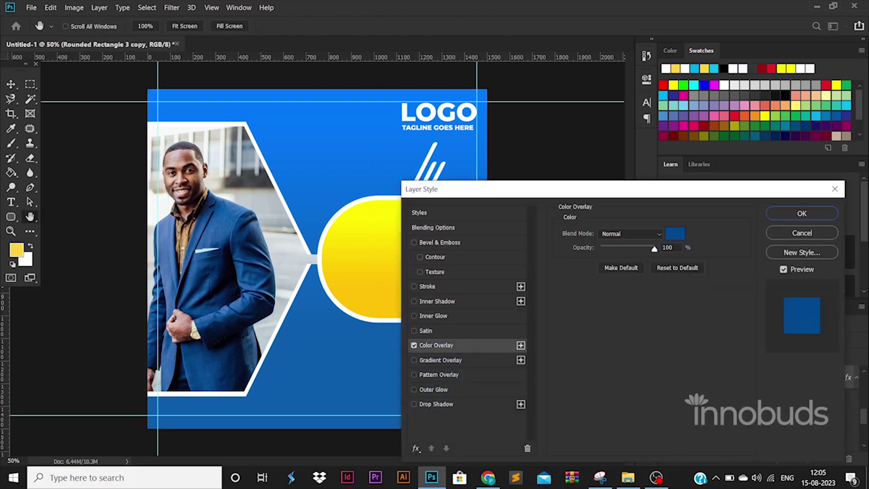
left_click(675, 233)
left_click(395, 223)
left_click(808, 211)
left_click(802, 214)
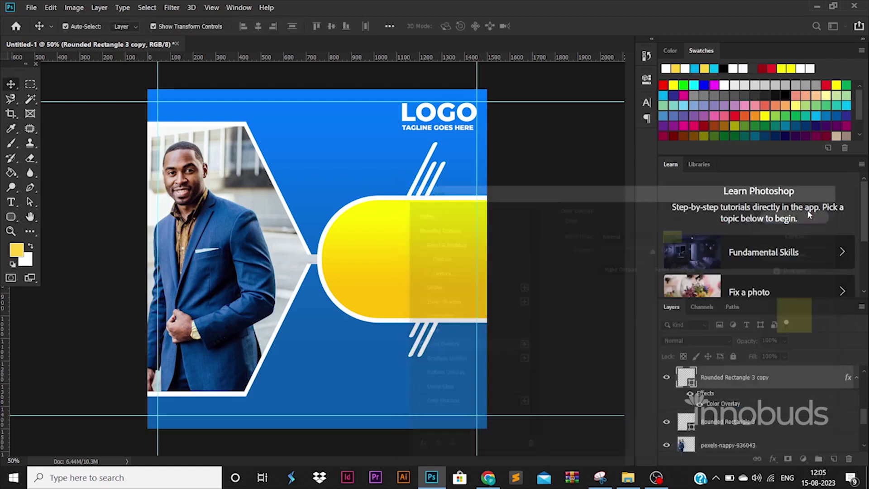
Brighten the line's yellow fill and copy its layer style.
double_click(692, 384)
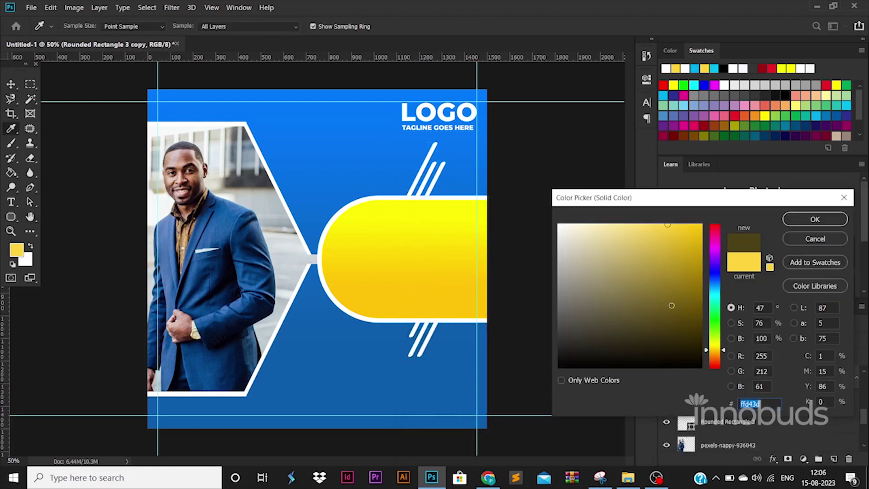
left_click_drag(717, 350, 717, 347)
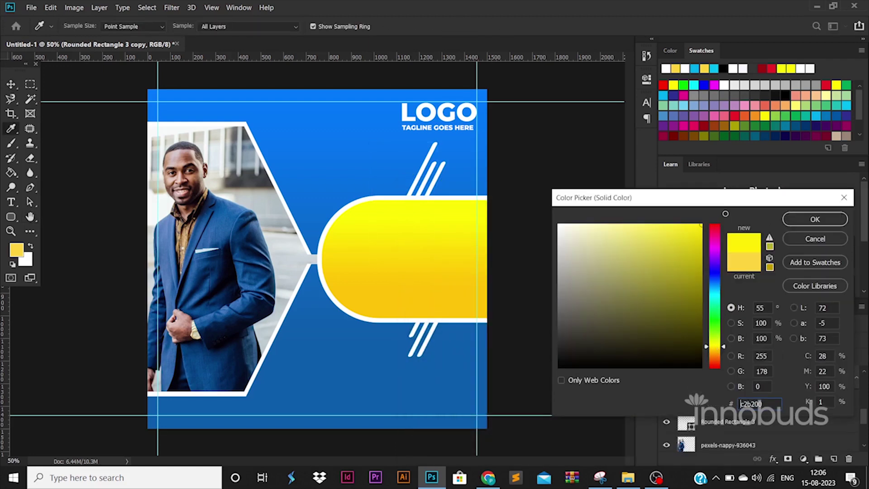
left_click(815, 221)
left_click(10, 217)
left_click(167, 26)
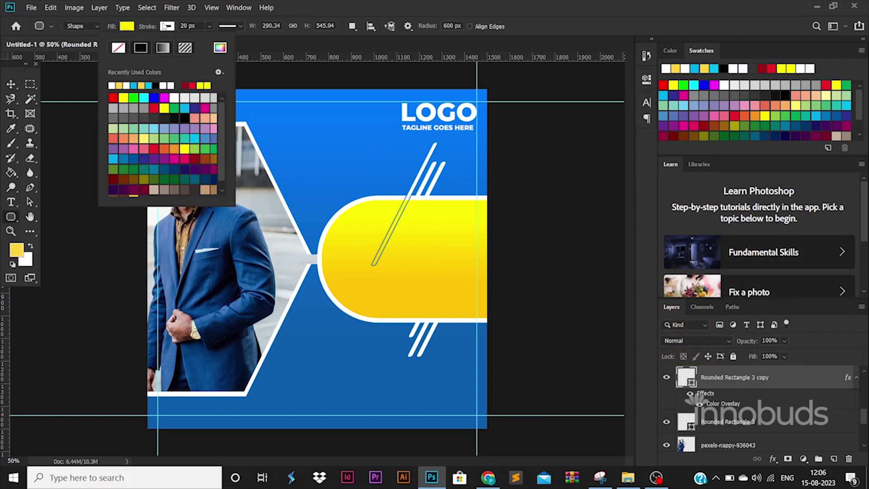
right_click(751, 385)
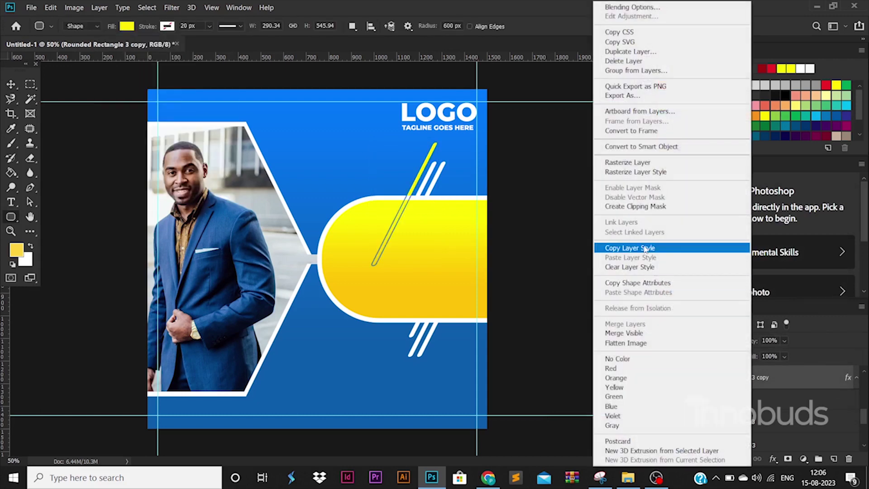
left_click(652, 249)
key("v")
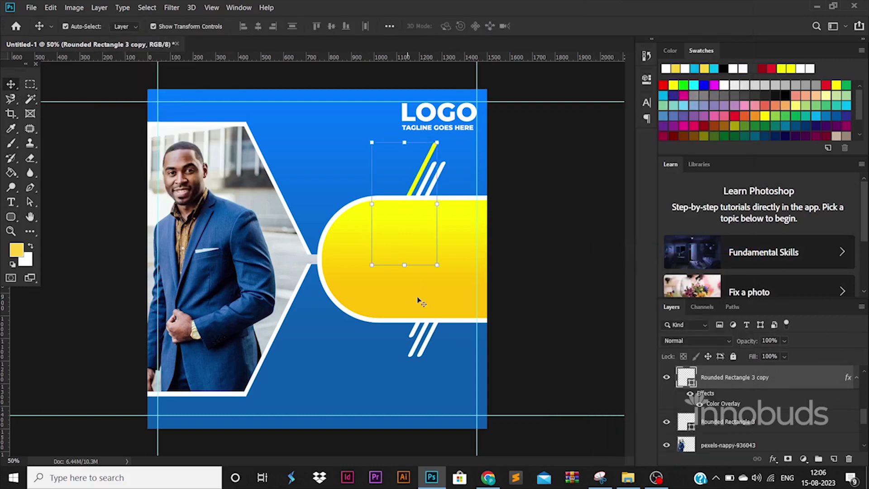
Paste the yellow layer style onto the outer line of the lower set.
left_click(430, 332)
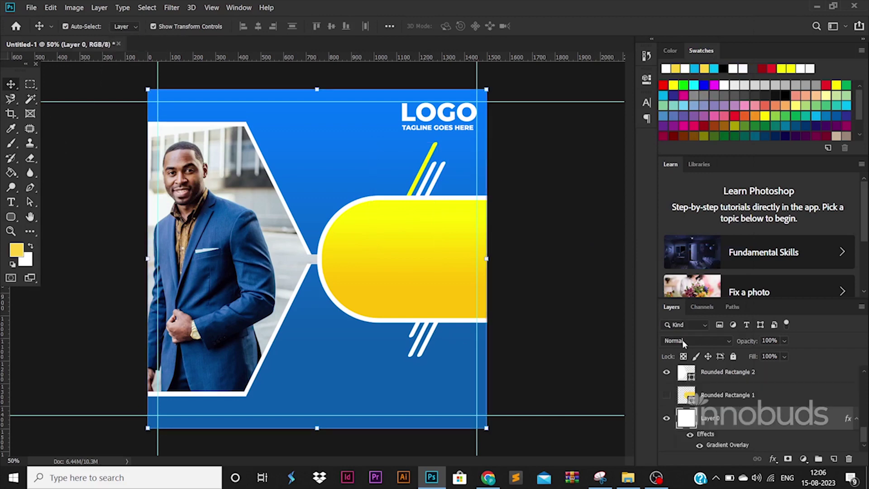
left_click(419, 345)
right_click(419, 332)
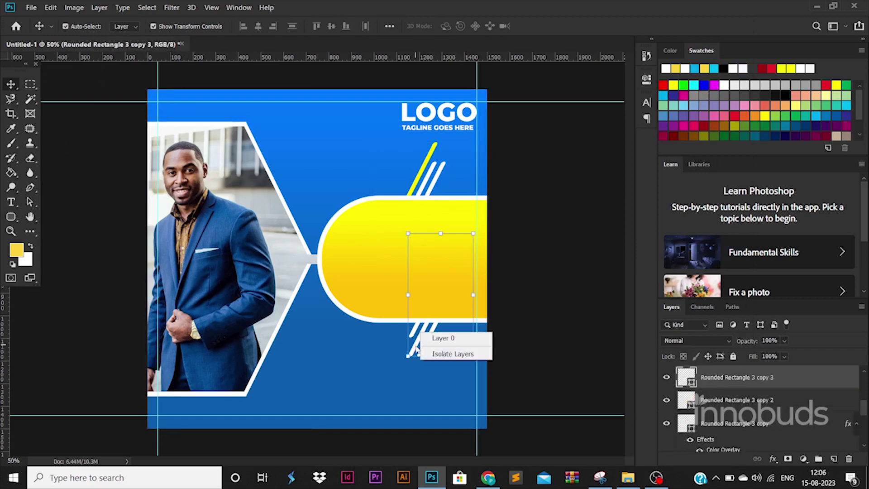
right_click(415, 346)
left_click(425, 349)
right_click(793, 378)
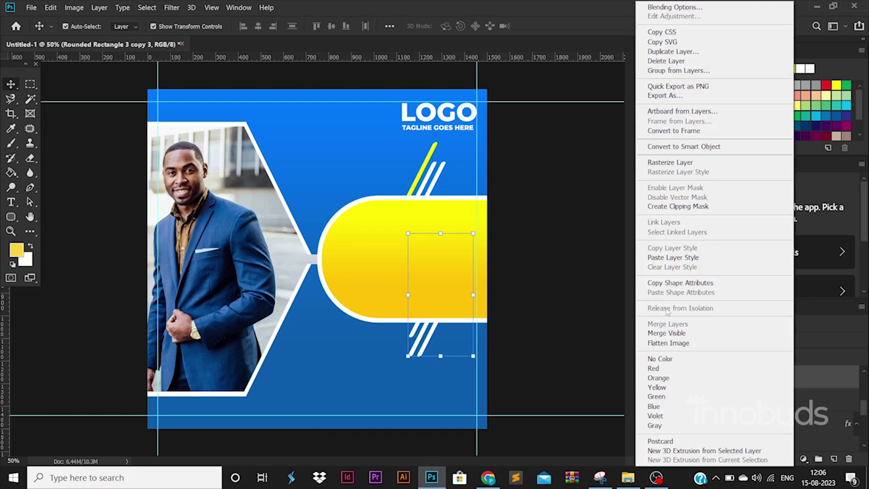
left_click(666, 255)
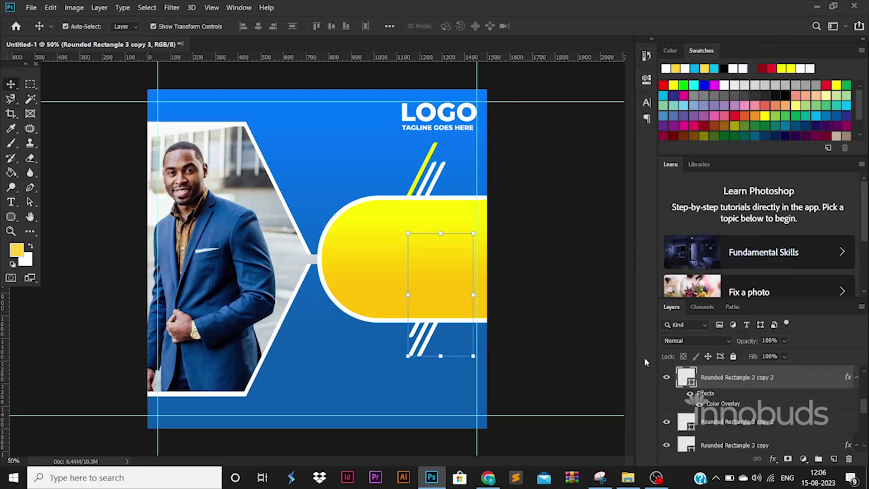
Set the lower outer line's fill to the same yellow as the upper line.
double_click(687, 377)
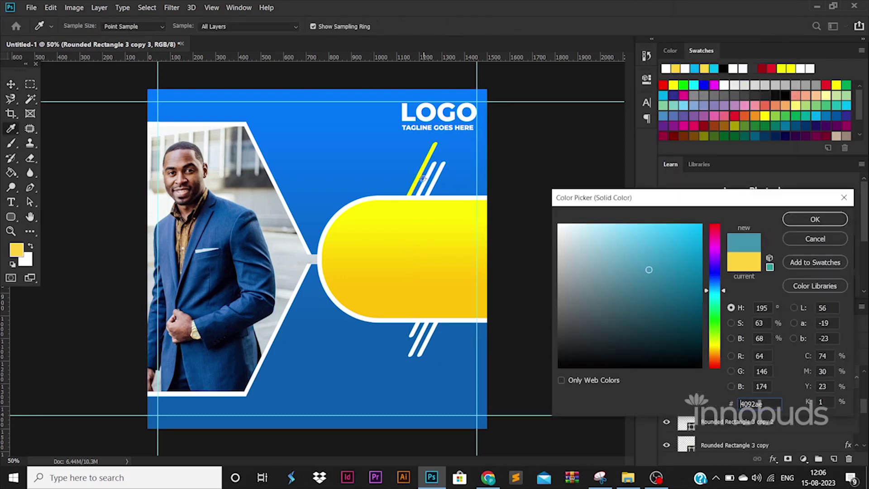
left_click(423, 178)
left_click(815, 219)
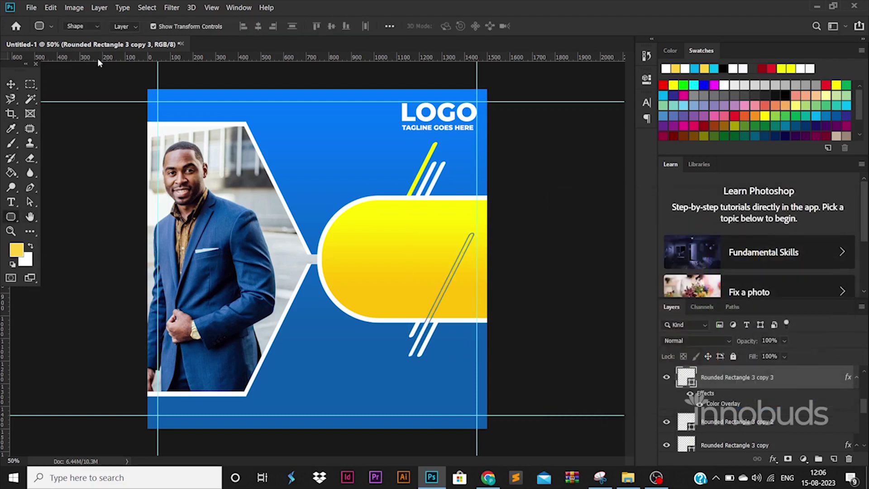
left_click(127, 25)
key("Escape")
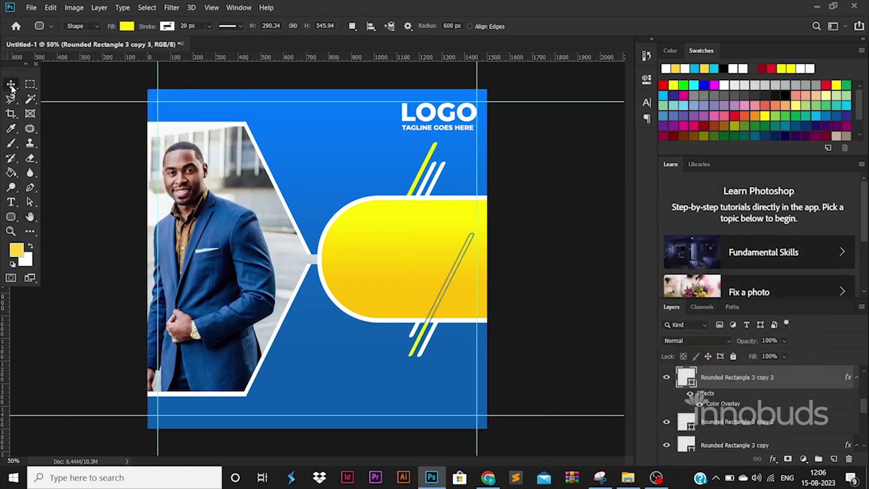
key("v")
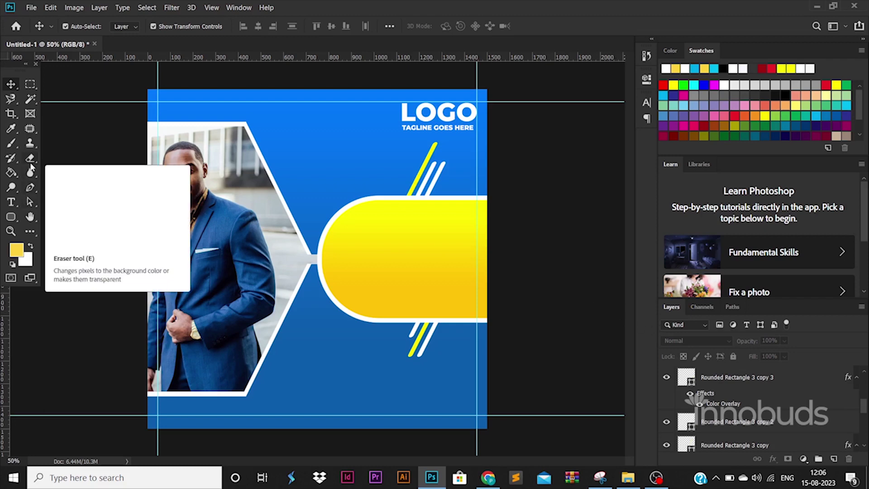
Draw a hexagon with the Polygon tool and make a small scaled copy.
left_click(10, 218)
right_click(11, 217)
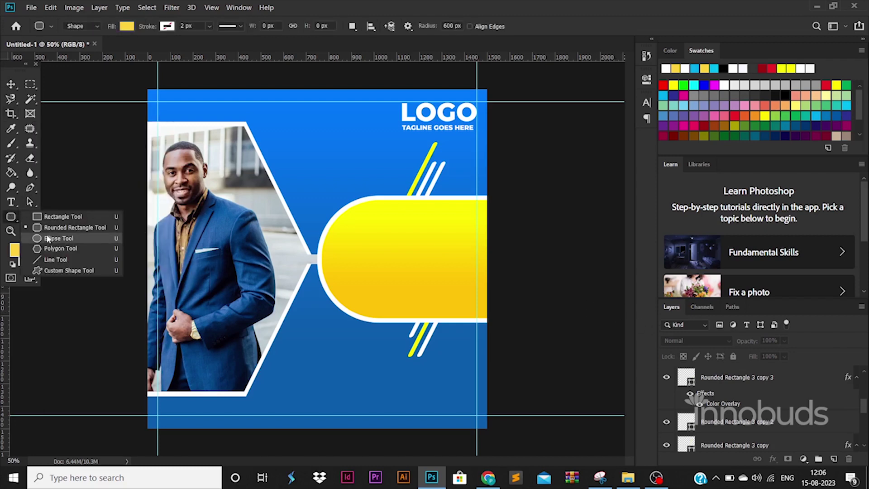
left_click(54, 249)
mouse_move(201, 150)
left_mouse_down()
mouse_move(262, 215)
mouse_move(258, 129)
mouse_move(305, 234)
mouse_move(301, 211)
left_mouse_up()
key("v")
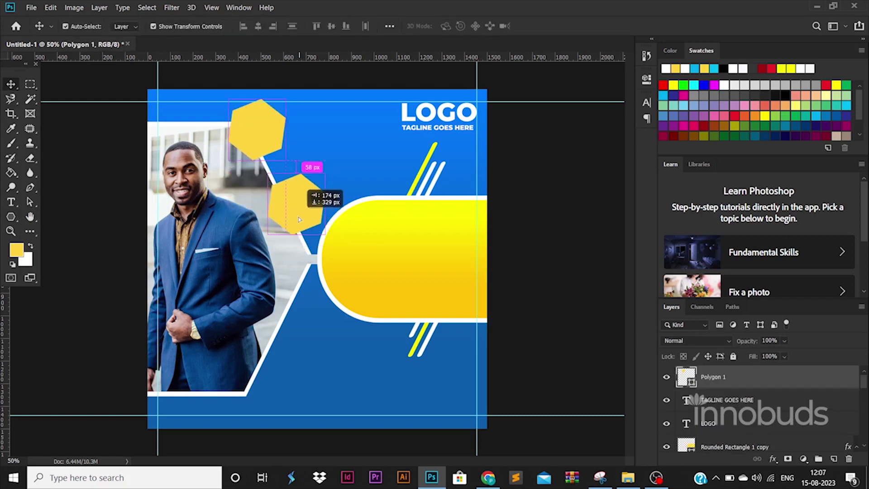
key("ctrl+t")
left_click_drag(328, 170, 308, 189)
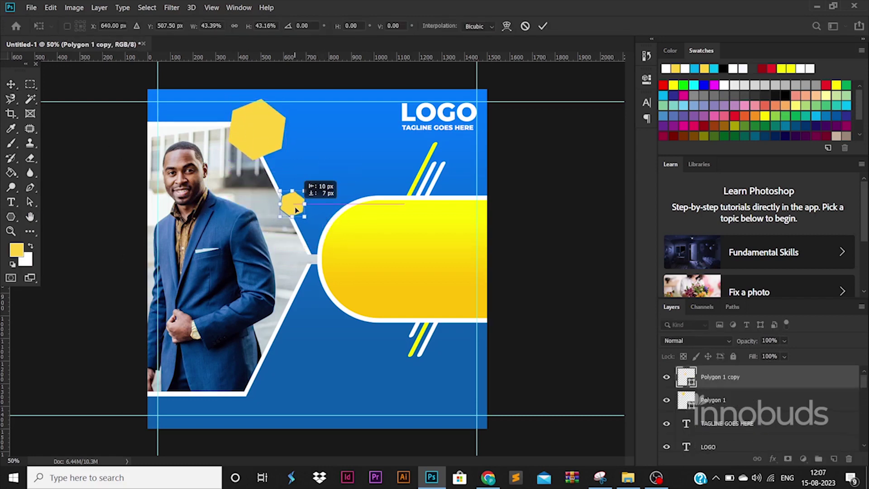
key("Return")
Add large and small hexagon copies near the bottom and move all four beneath the photo.
mouse_move(271, 132)
left_mouse_down()
mouse_move(235, 388)
mouse_move(249, 391)
mouse_move(291, 320)
left_mouse_up()
key("ctrl+t")
left_click_drag(317, 294, 302, 311)
key("Return")
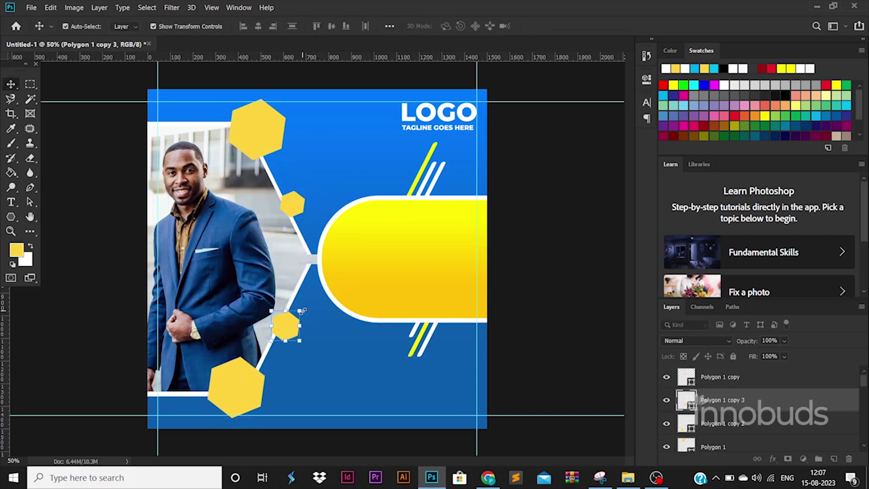
left_click(720, 376)
left_click(716, 447, "shift")
mouse_move(715, 447)
left_mouse_down()
mouse_move(753, 432)
mouse_move(730, 403)
left_mouse_up()
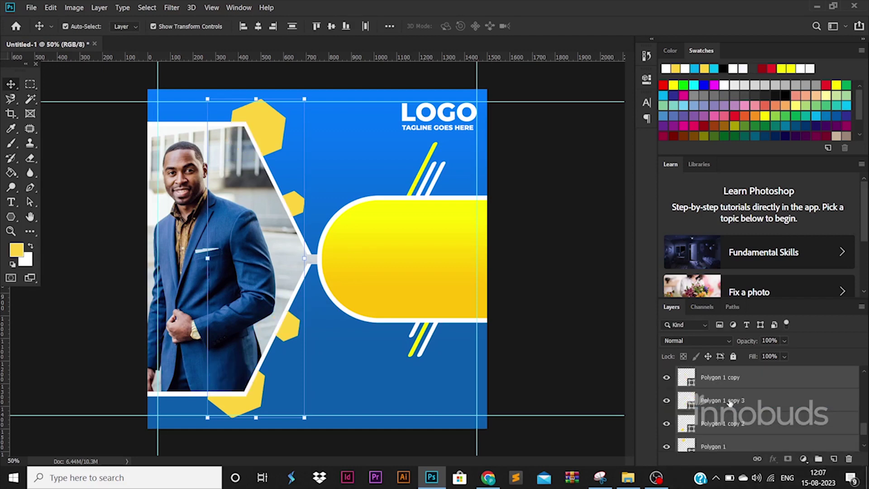
Give one small hexagon a dark blue Color Overlay.
left_click(761, 381)
double_click(748, 382)
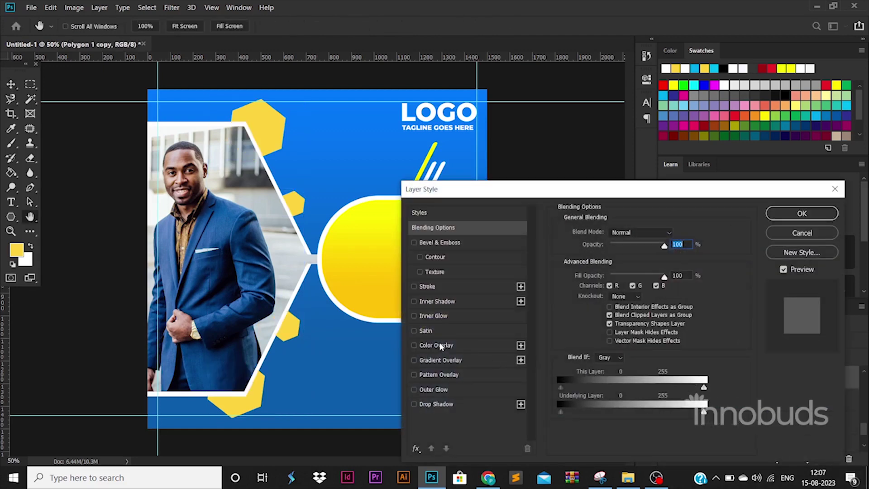
left_click(675, 234)
left_click(701, 315)
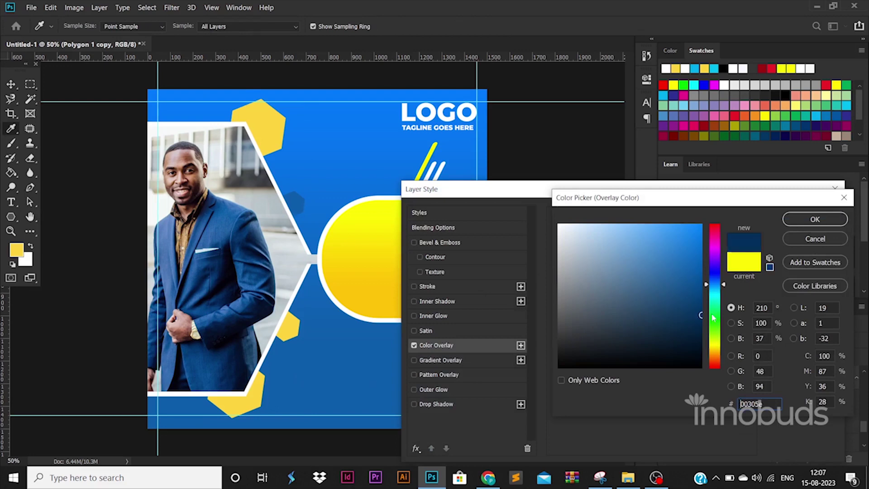
left_click(815, 219)
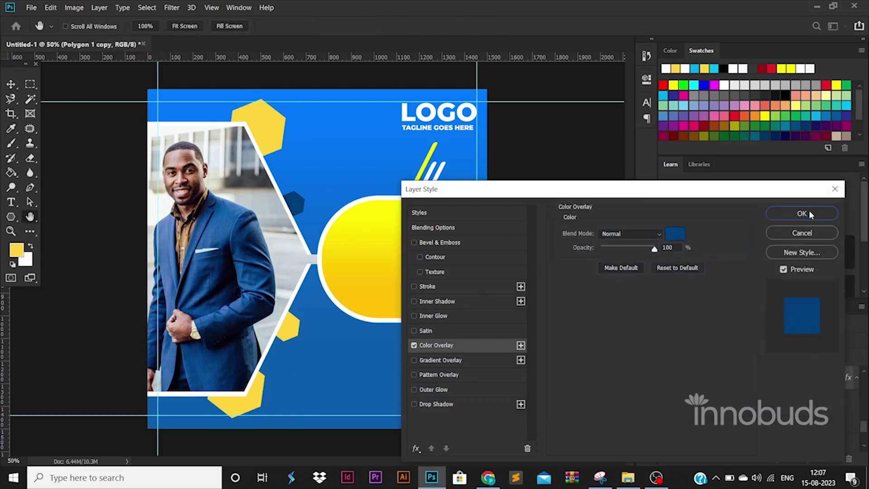
Copy the dark blue layer style and paste it onto the other hexagons.
right_click(761, 379)
left_click(679, 258)
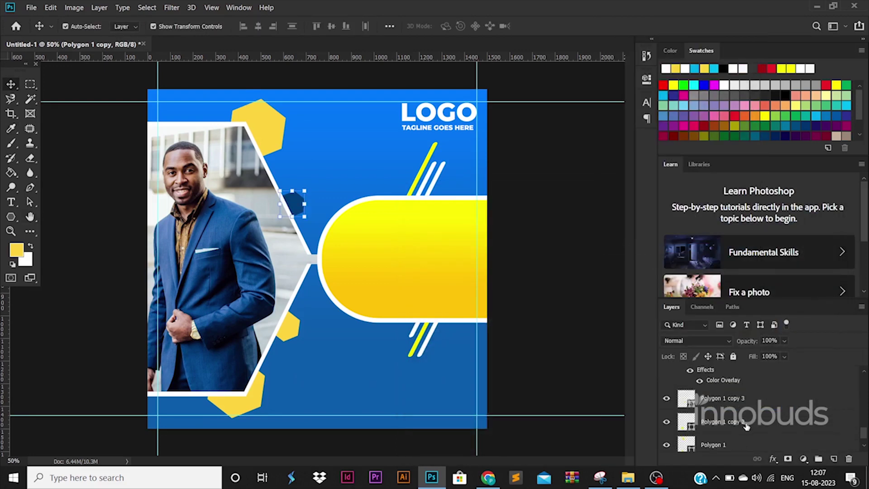
left_click(797, 394, "shift")
right_click(741, 376)
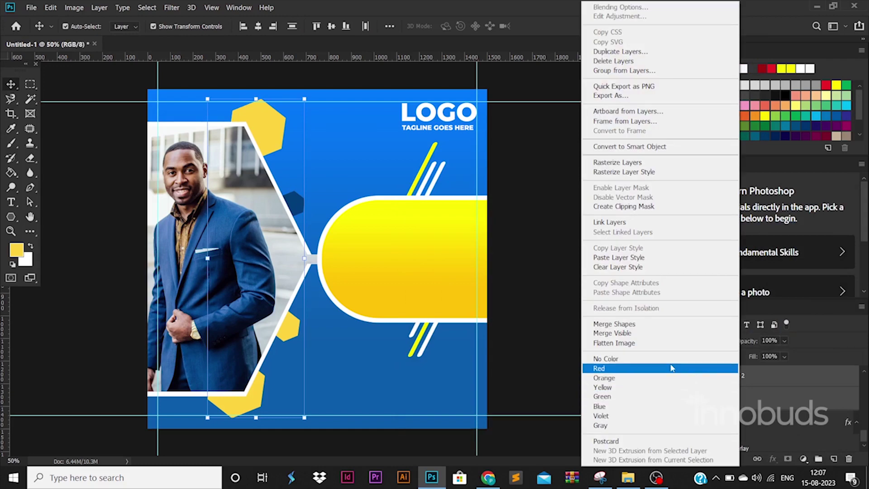
left_click(633, 258)
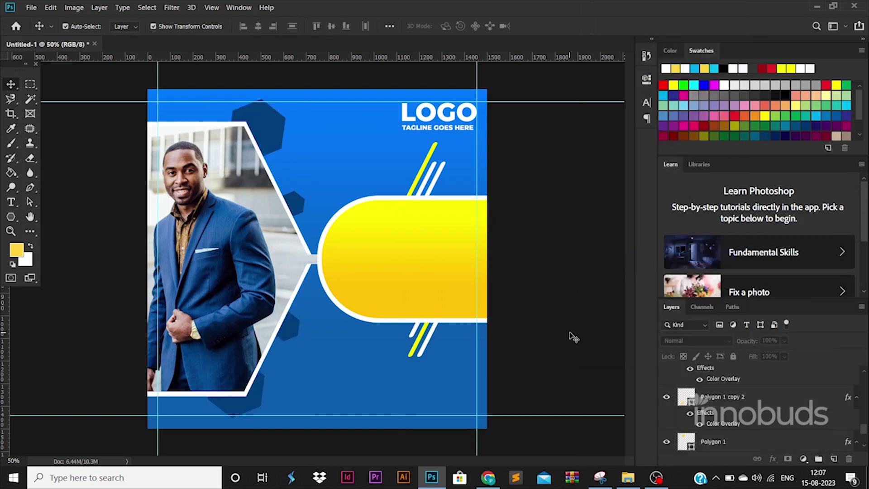
left_click(178, 229)
Try eraser and brush dabs, then choose a splatter brush preset.
left_click(30, 158)
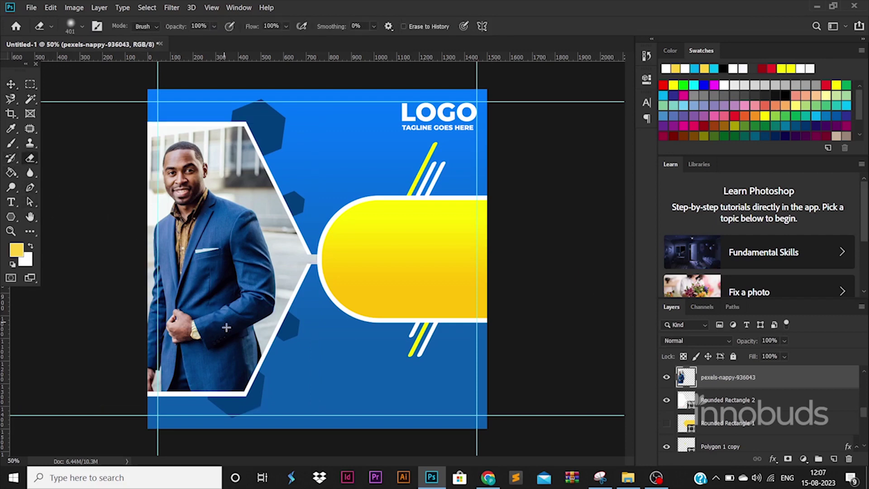
left_click(231, 364)
key("ctrl+z")
left_click(12, 145)
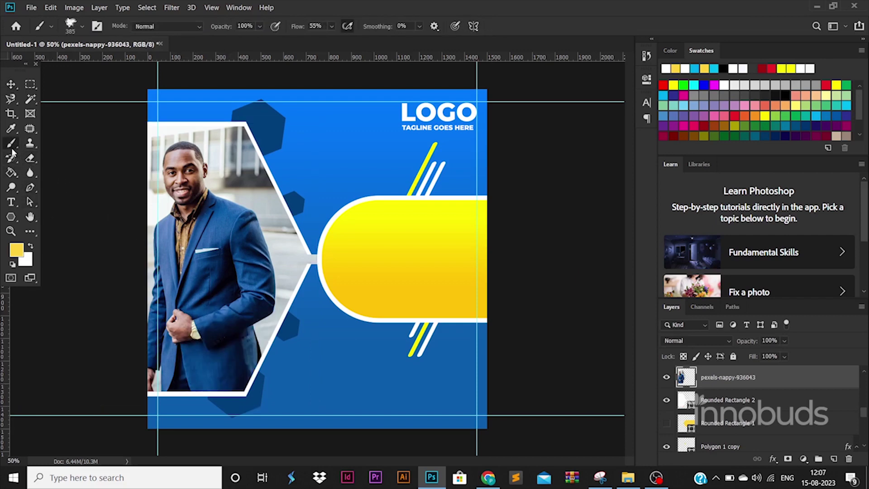
left_click(224, 365)
key("ctrl+z")
right_click(240, 319)
double_click(294, 357)
left_click(222, 362)
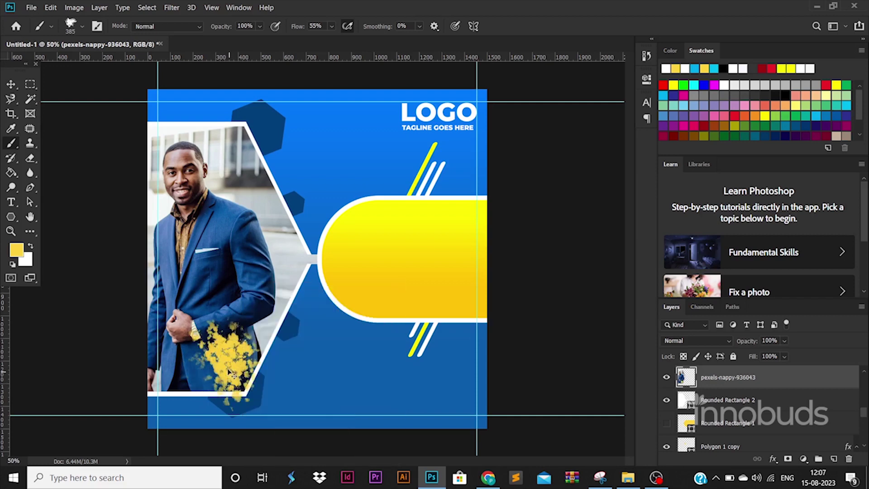
key("ctrl+z")
Paint a large yellow splatter over the lower jacket on a new layer.
mouse_move(213, 358)
left_mouse_down()
mouse_move(231, 367)
mouse_move(176, 350)
left_mouse_up()
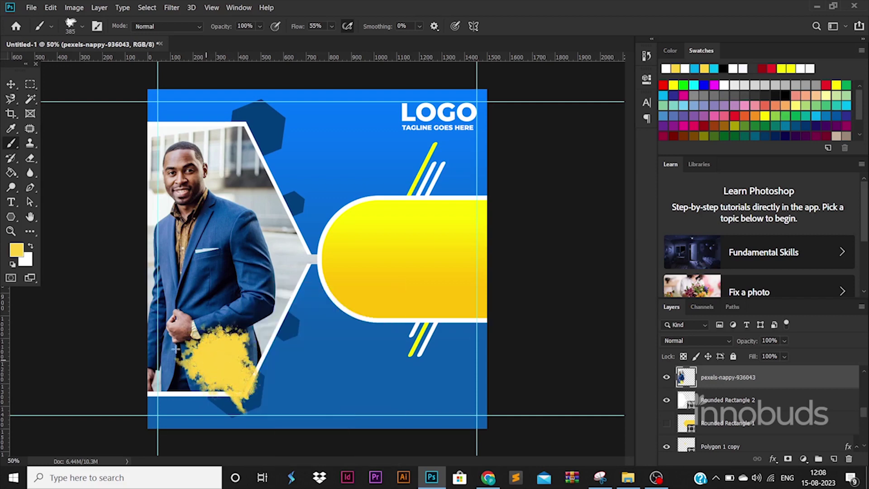
left_click(10, 86)
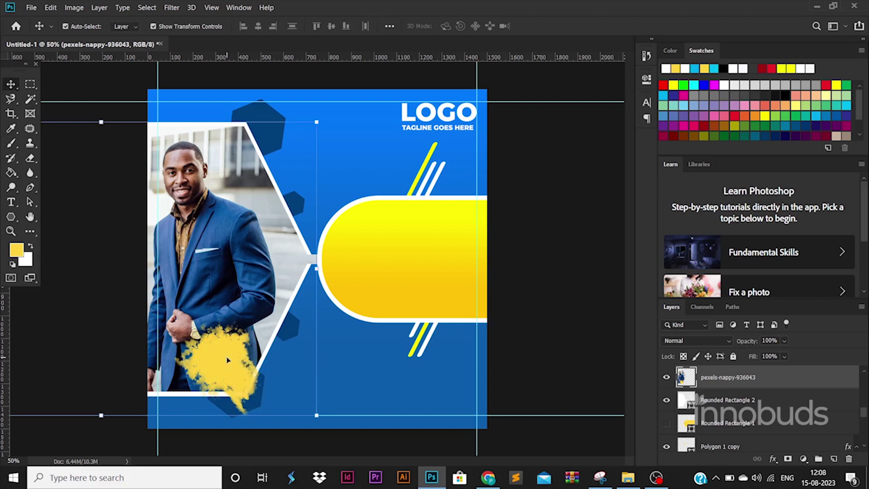
key("ctrl+z")
left_click(833, 459)
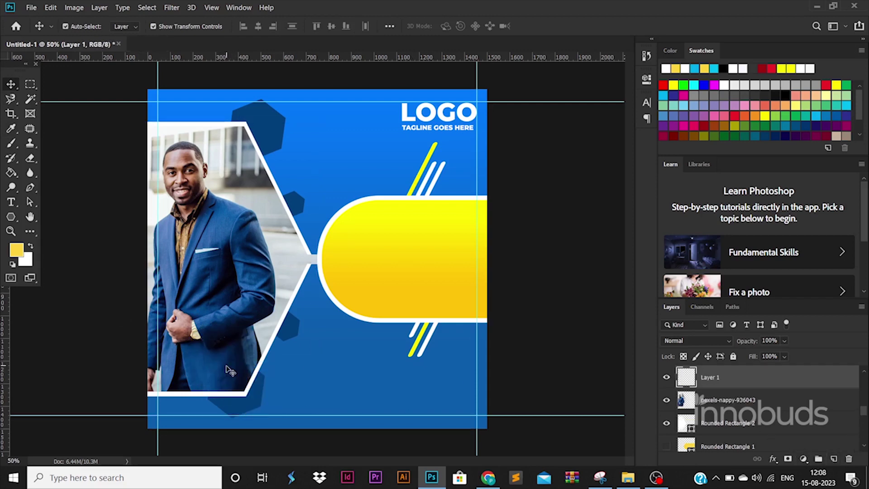
left_click(11, 143)
mouse_move(222, 360)
left_mouse_down()
mouse_move(225, 380)
mouse_move(239, 135)
left_mouse_up()
Duplicate the splatter, rotate the copy about 61 degrees, and place it near the head.
left_click(11, 84)
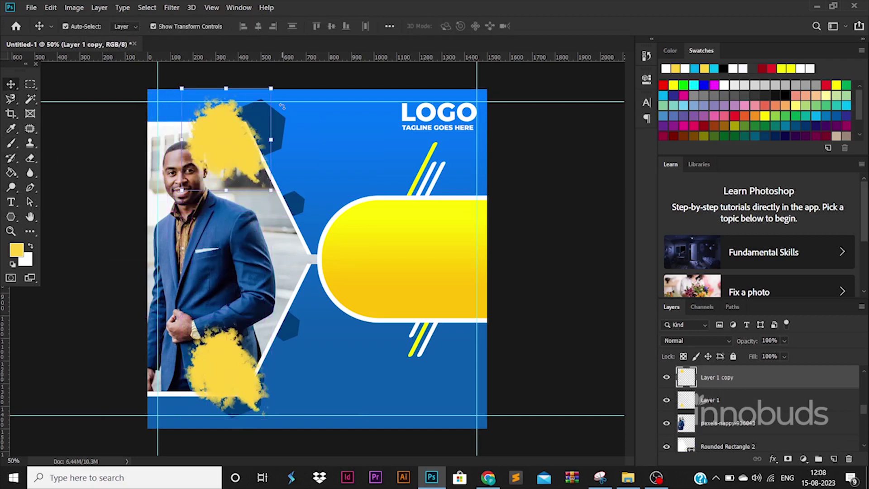
left_click_drag(281, 107, 281, 172)
left_click_drag(223, 143, 232, 145)
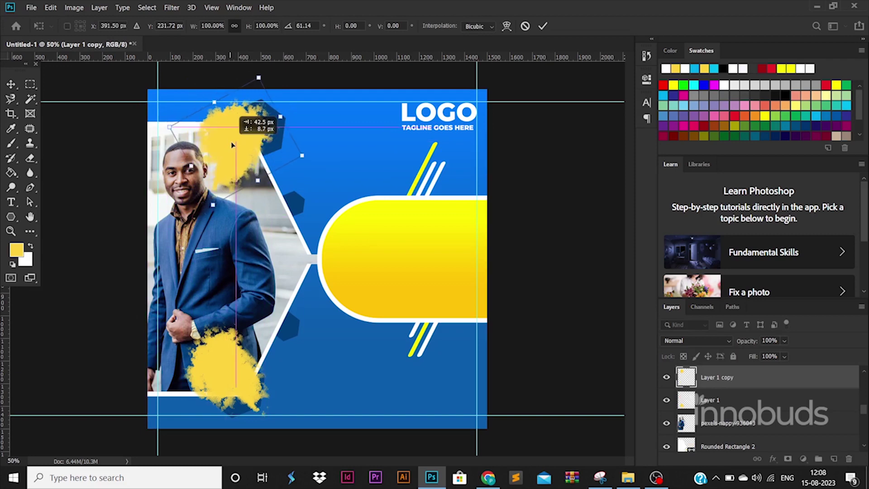
key("Return")
Merge the two splatter layers and give them a yellow Color Overlay.
right_click(708, 363)
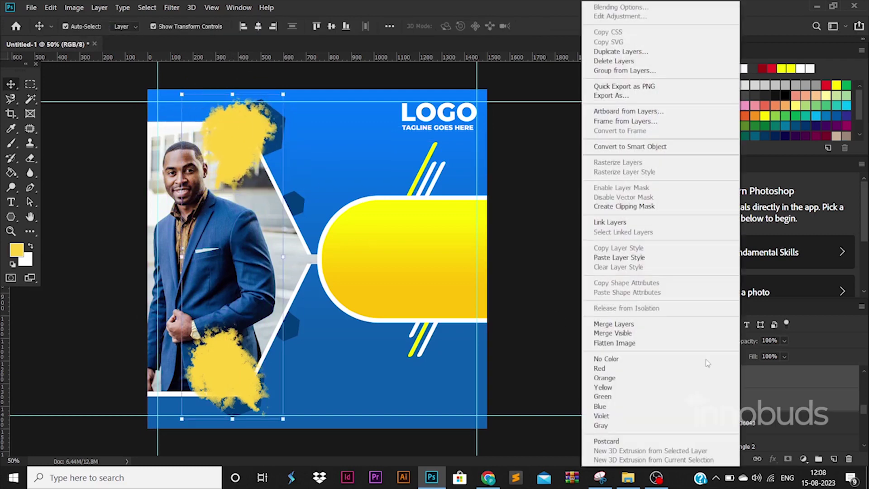
left_click(614, 324)
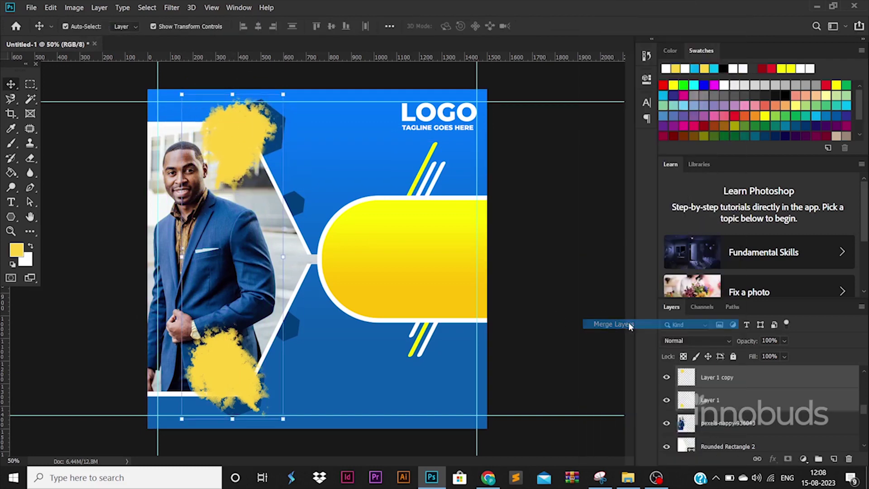
double_click(685, 384)
left_click(453, 345)
left_click(643, 233)
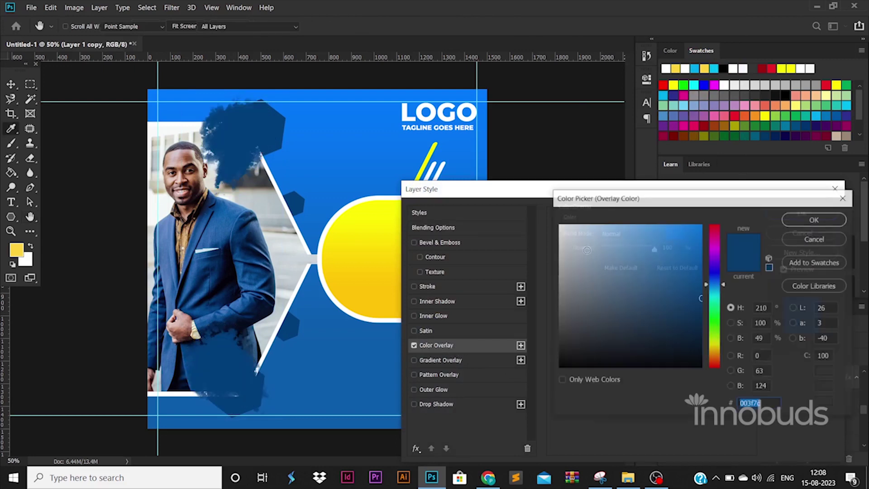
left_click(390, 207)
left_click(814, 220)
left_click(803, 214)
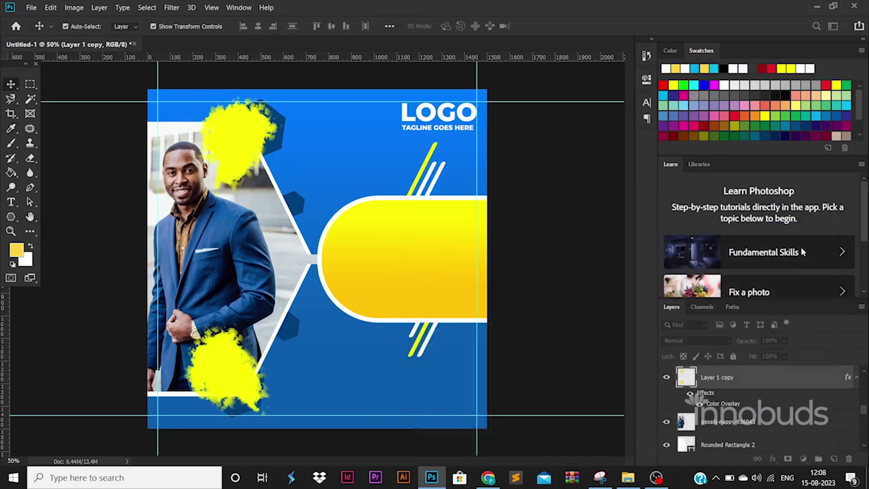
Set the merged splatter layer's opacity to 80%.
type("50")
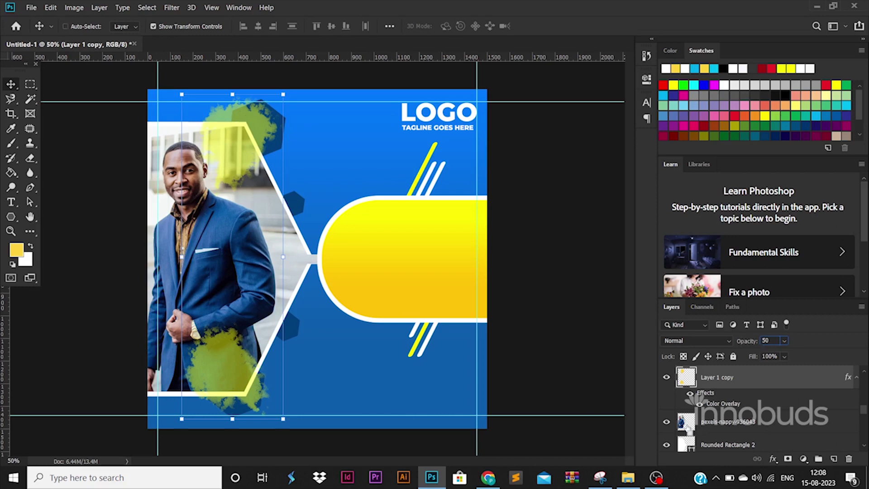
left_click(686, 422, "ctrl")
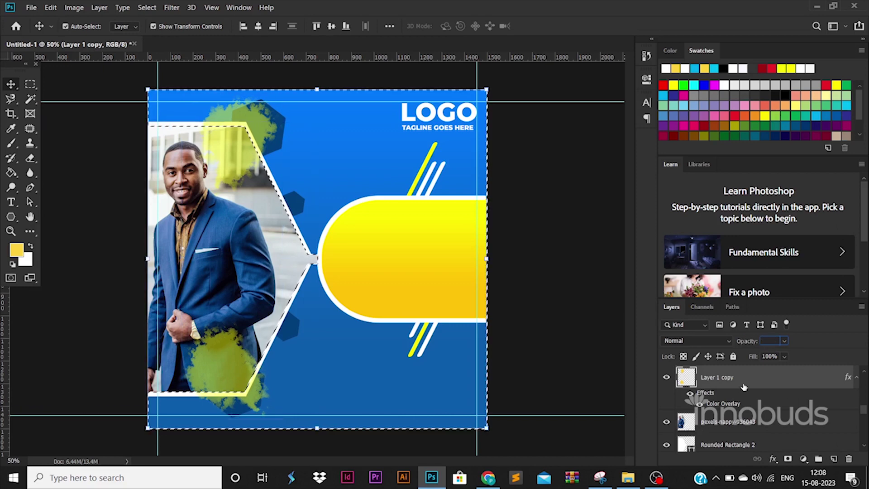
left_click(585, 289)
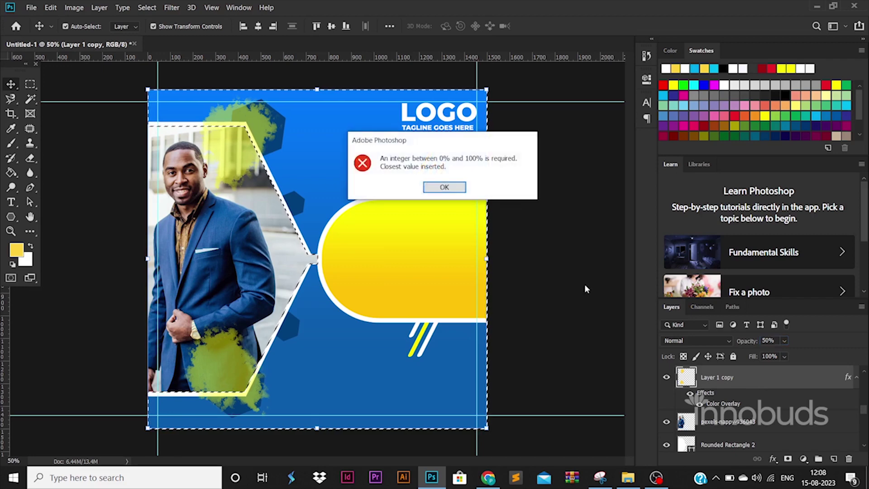
left_click(439, 191)
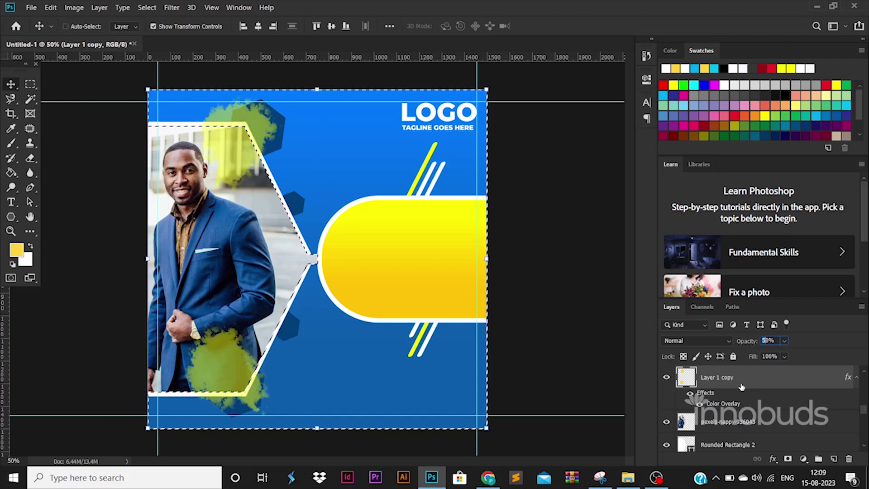
key("Delete")
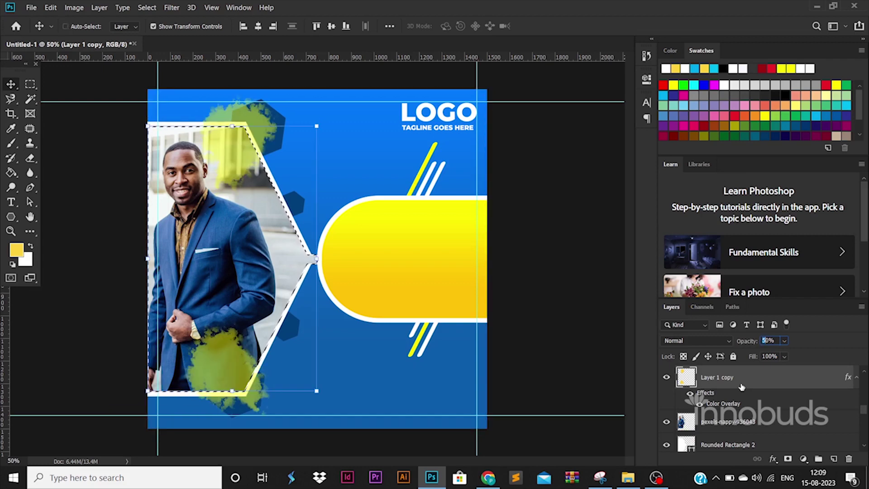
key("8")
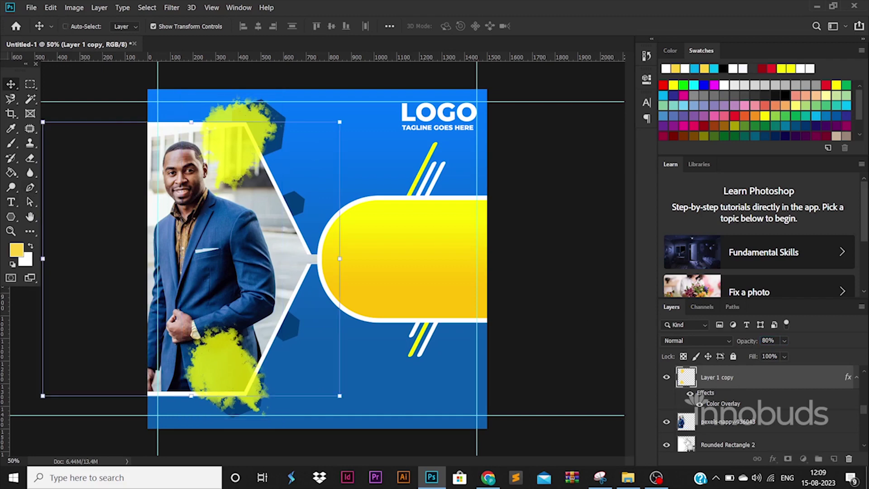
Trim away the splatter lying outside the photo's hexagon frame.
left_click(686, 377, "ctrl")
key("Delete")
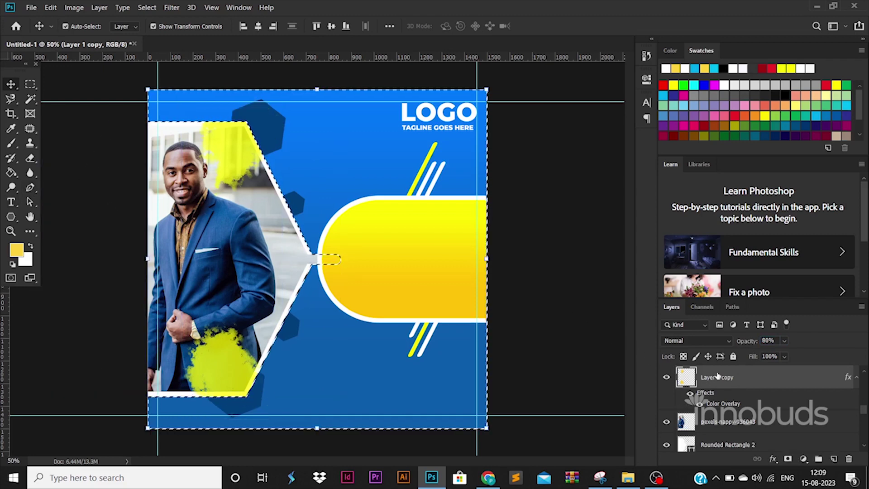
key("ctrl+d")
left_click(503, 367)
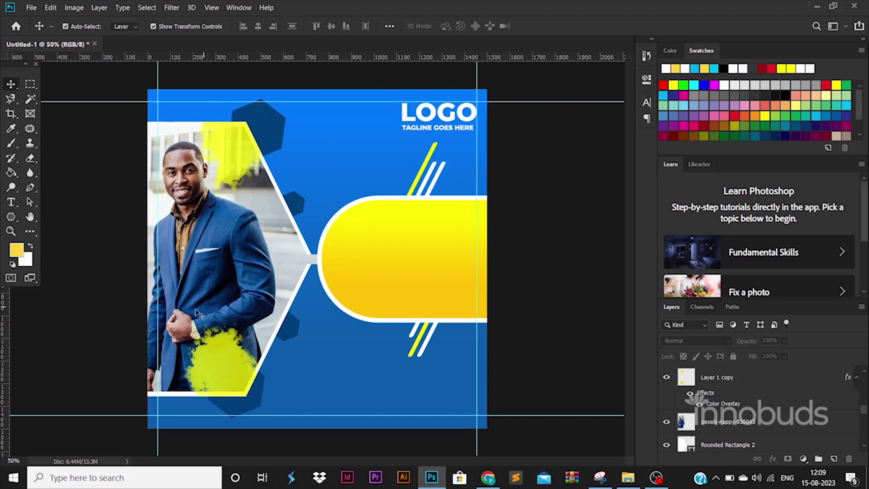
key("ctrl+z")
Change the splatter overlay to the golden yellow sampled from the pill, then begin a text line.
double_click(765, 383)
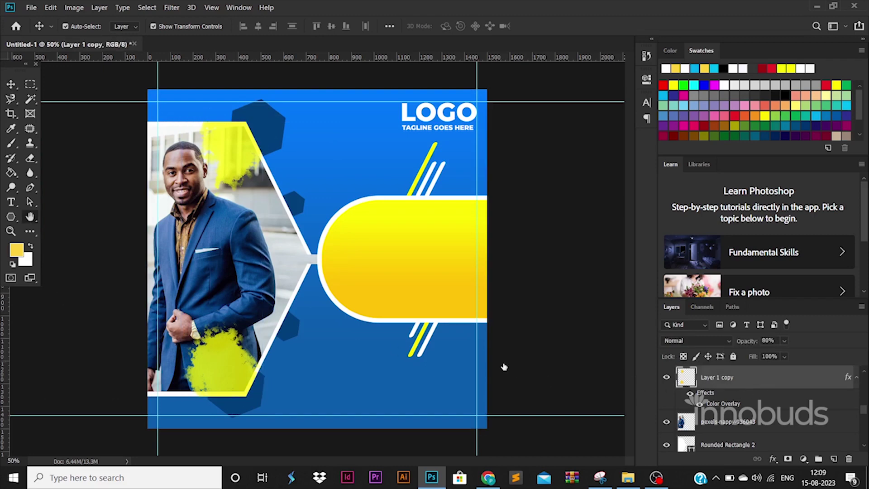
left_click(458, 347)
left_click(676, 233)
left_click(374, 302)
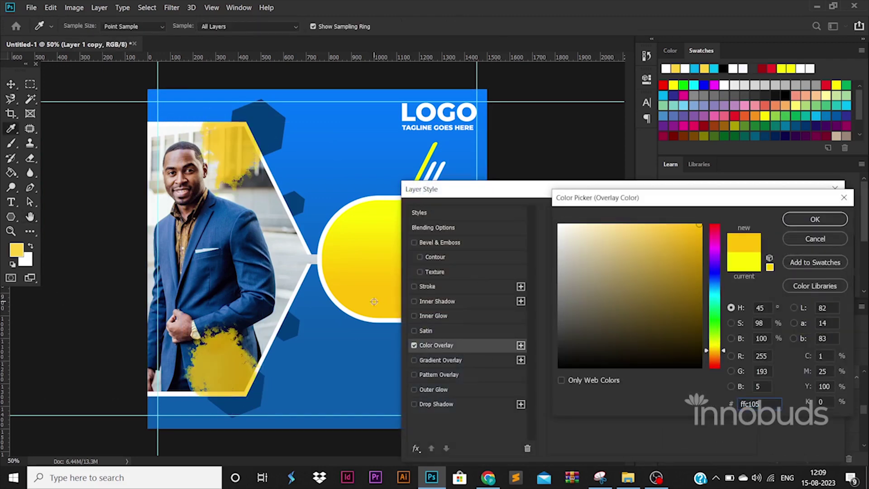
left_click(815, 219)
key("t")
left_click(326, 177)
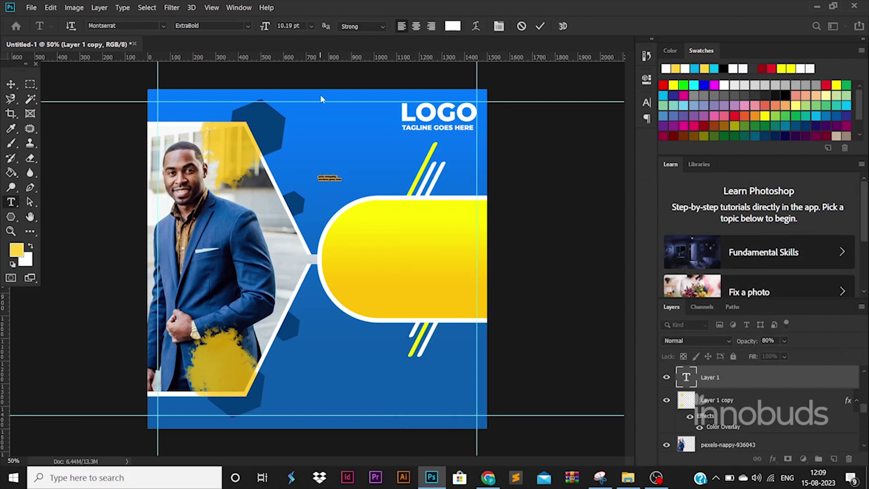
Type the headline 'YOUR COMPANY HERE' at 63 pt.
type("YOUR COMPANY")
type(" HERE")
key("ctrl+a")
type("63")
key("Return")
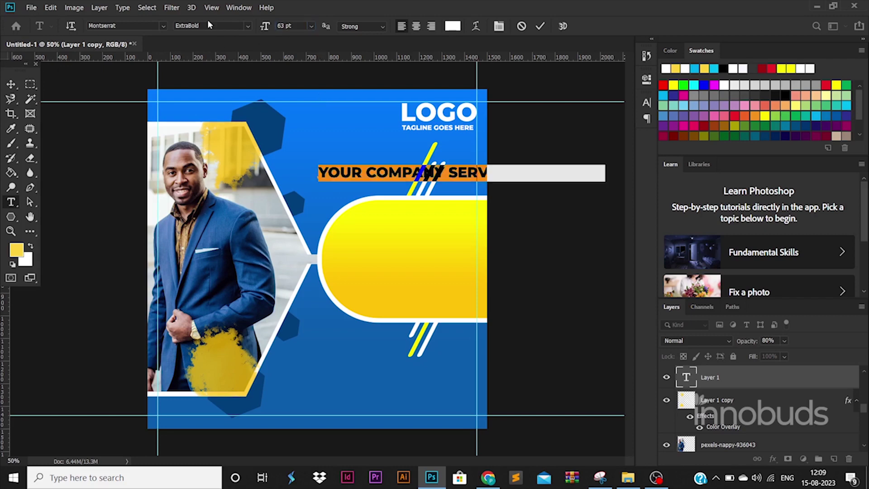
left_click(454, 173)
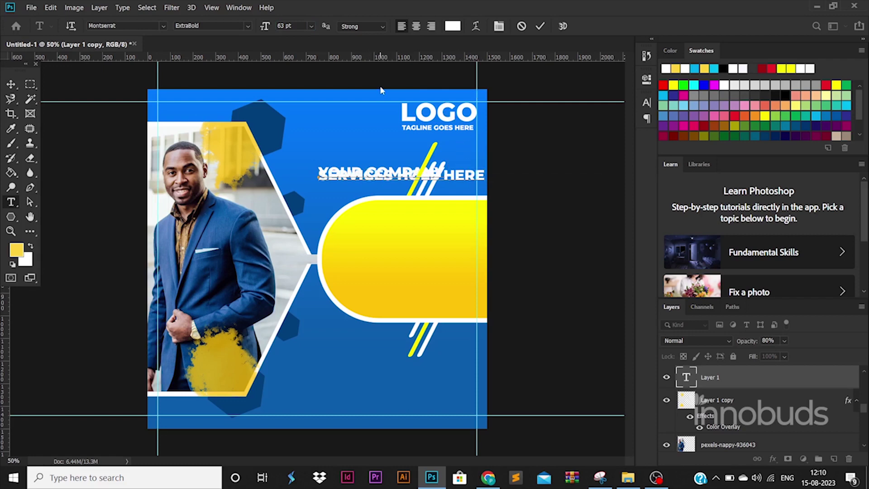
Set the headline leading to 70 pt and break it into separate lines.
key("ctrl+a")
key("ctrl+t")
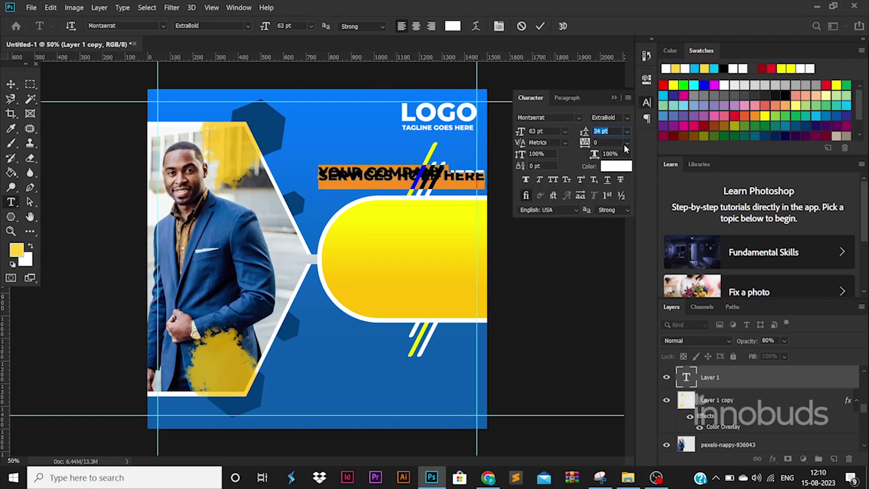
key("Up")
key("Up")
key("Up")
key("Up")
key("Up")
key("Up")
key("Up")
key("Up")
key("Up")
key("Up")
key("Up")
key("Up")
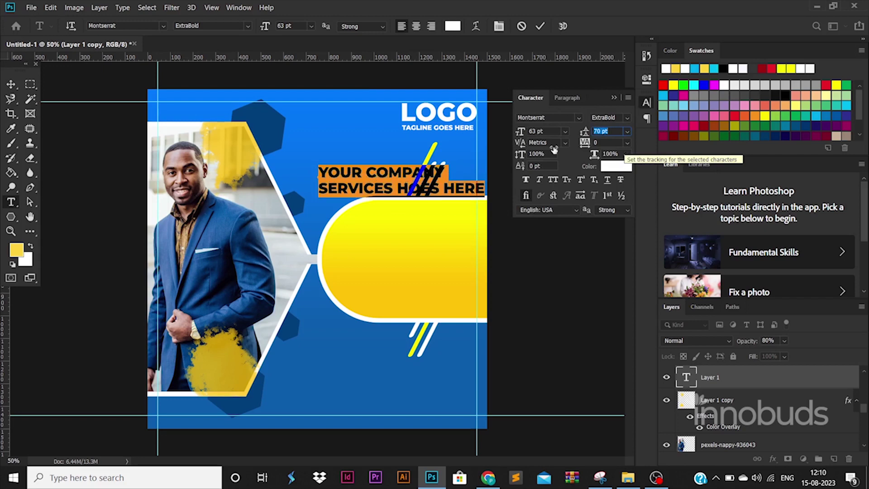
key("ctrl+Return")
key("Return")
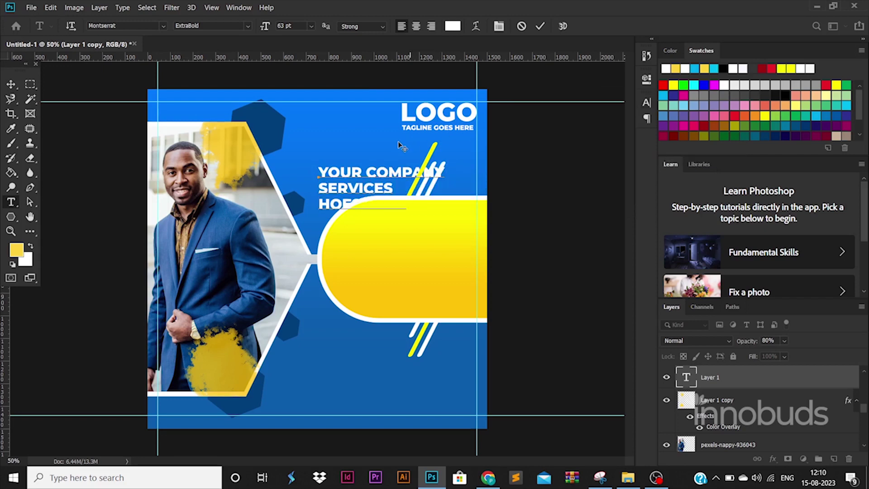
key("Return")
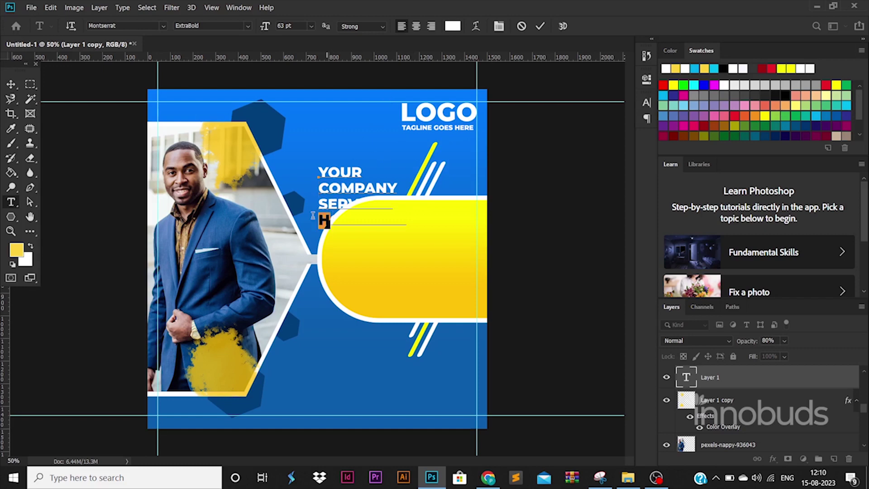
left_click(738, 386)
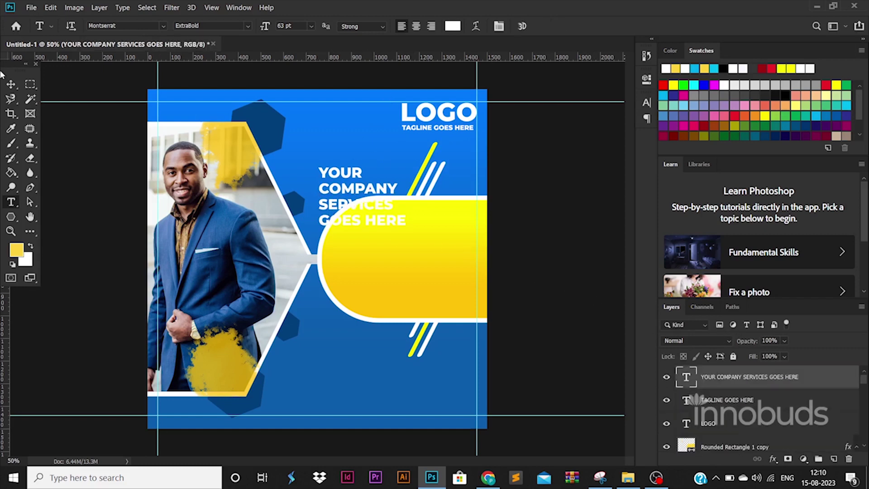
Move the headline onto the yellow pill and enlarge it to about 134%.
left_click(10, 84)
left_click_drag(363, 195, 400, 246)
mouse_move(442, 226)
left_mouse_down()
mouse_move(481, 218)
mouse_move(456, 224)
left_mouse_up()
key("Return")
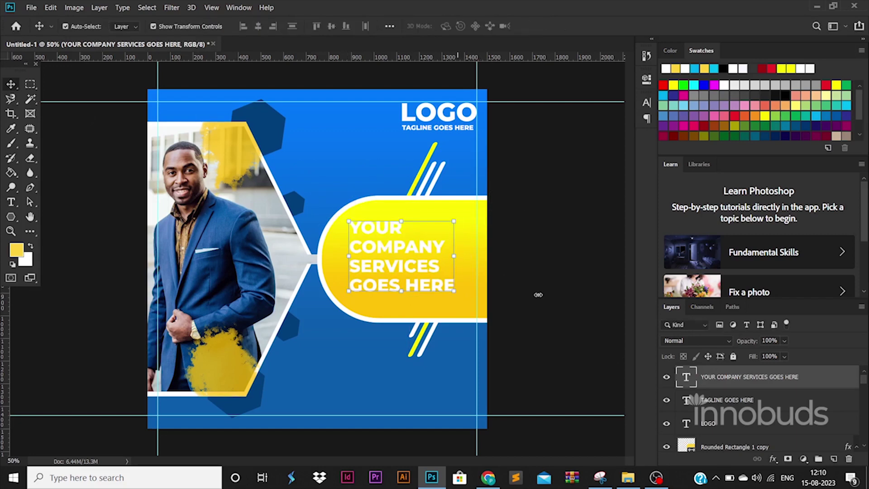
Make the headline black and switch YOUR COMPANY to Regular weight.
double_click(687, 377)
left_click(453, 26)
left_click(559, 367)
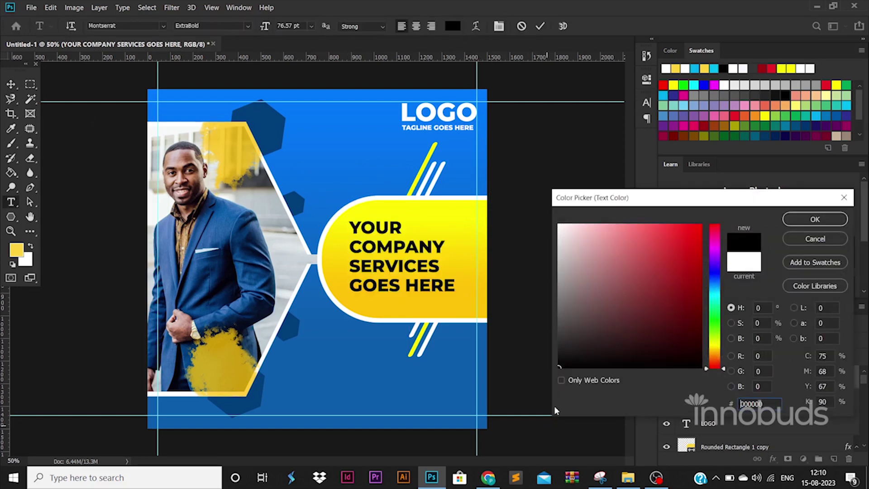
left_click(811, 220)
left_click_drag(446, 248, 342, 222)
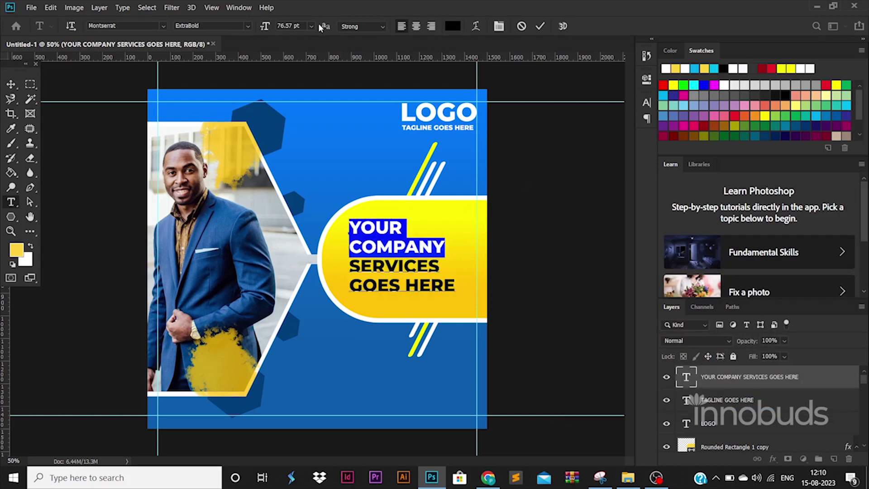
left_click(248, 26)
left_click(213, 91)
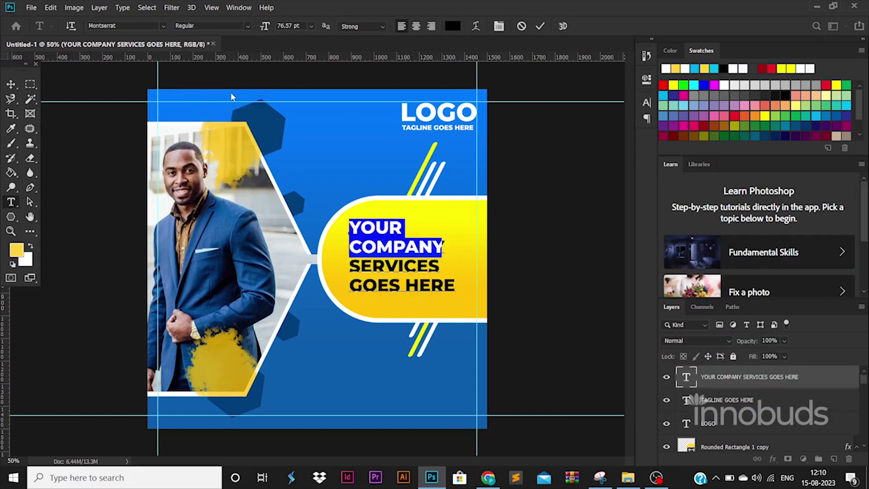
left_click(12, 84)
left_click(117, 210)
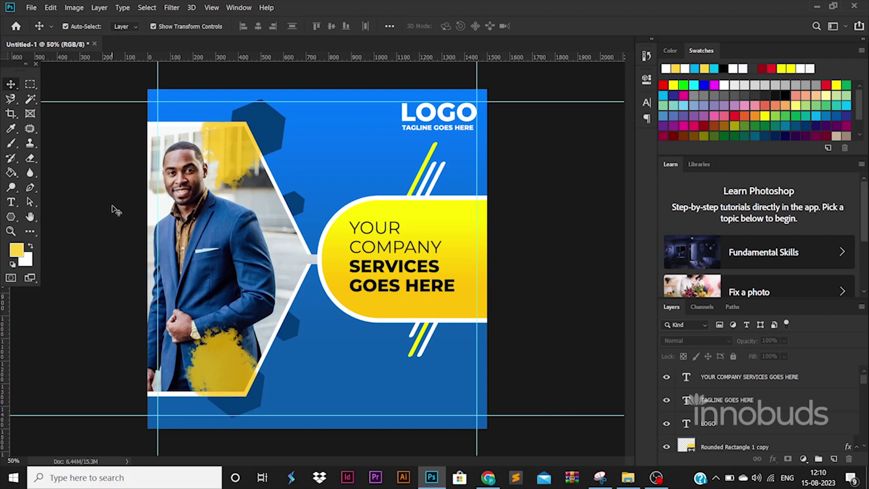
Paint a yellow brush stroke on a new layer and squash it smaller.
key("b")
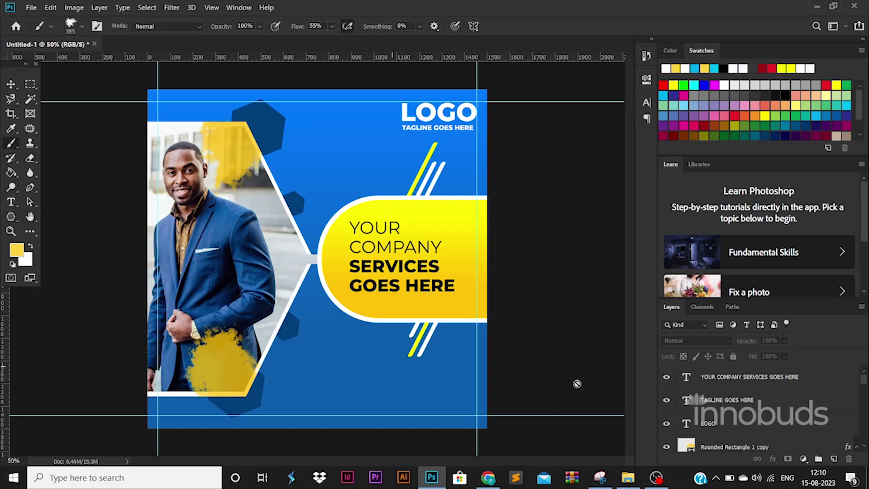
left_click(833, 460)
mouse_move(330, 416)
left_mouse_down()
mouse_move(317, 398)
mouse_move(430, 376)
mouse_move(471, 399)
mouse_move(480, 371)
left_mouse_up()
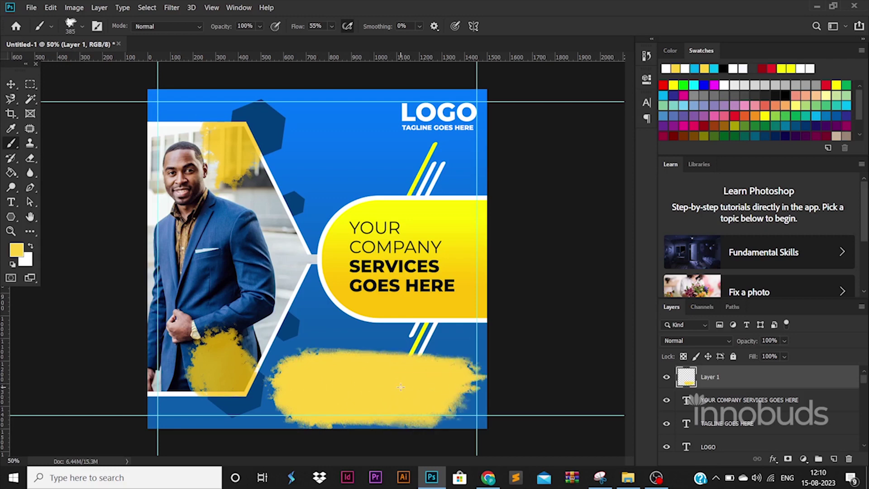
key("ctrl+t")
left_click_drag(372, 346, 373, 396)
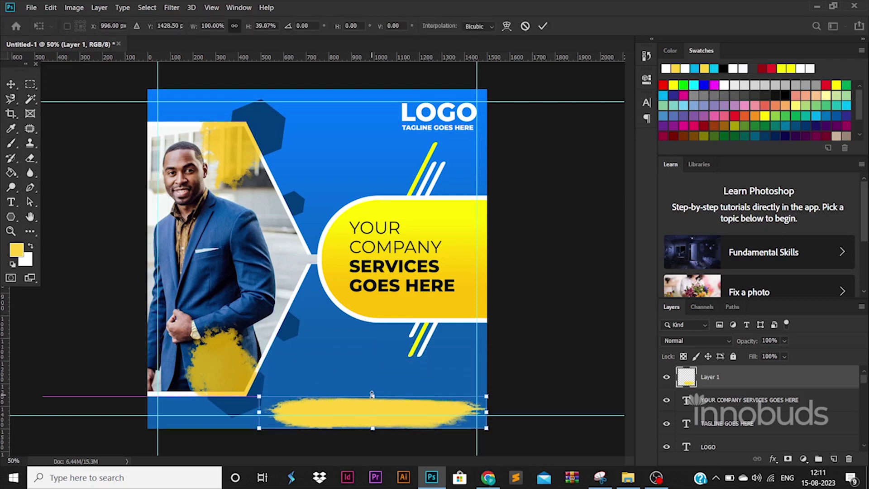
left_click_drag(485, 428, 404, 416)
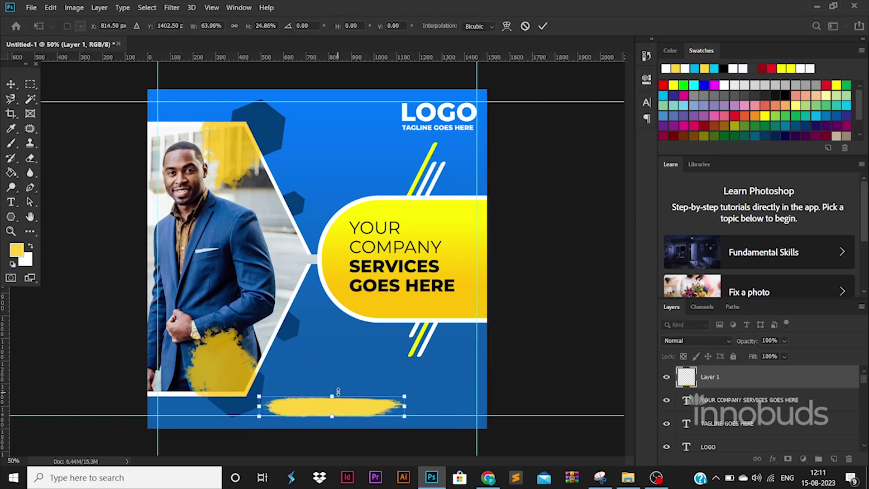
left_click_drag(338, 393, 339, 385)
left_click(11, 143)
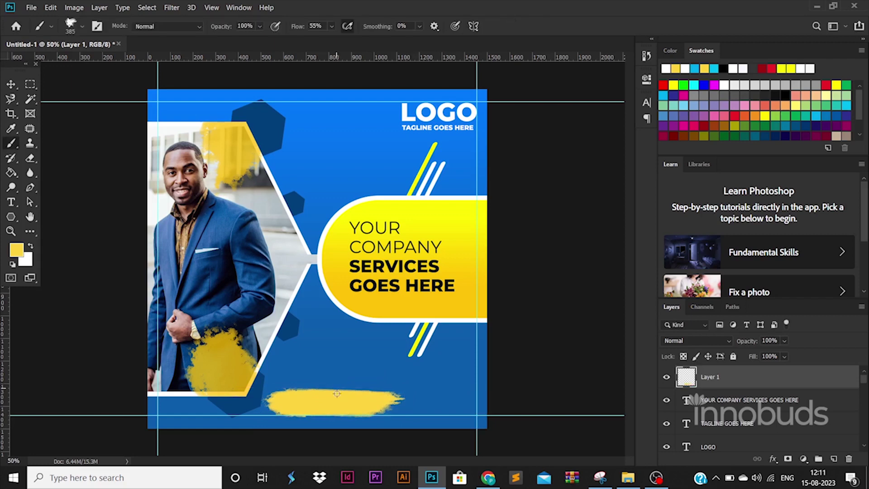
Reposition and enlarge the stroke along the post's lower right edge.
left_click(11, 84)
left_click_drag(335, 402, 418, 403)
left_click_drag(485, 388, 514, 383)
left_click_drag(431, 404, 413, 404)
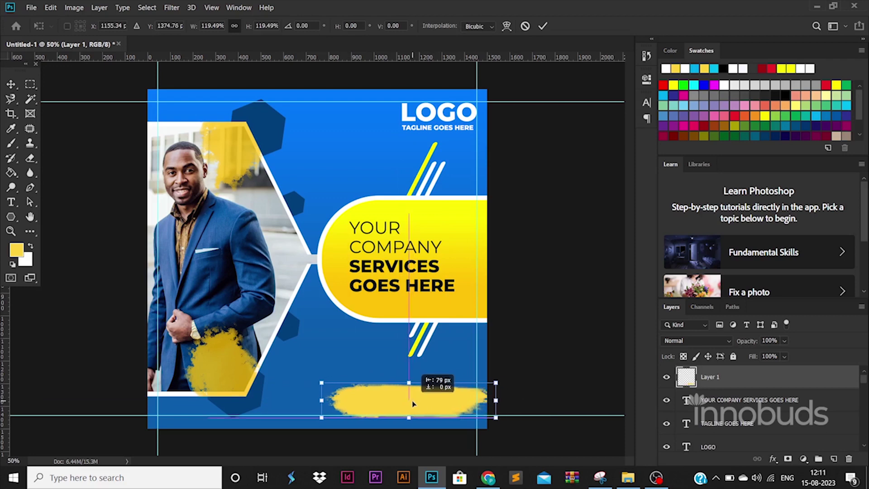
key("Return")
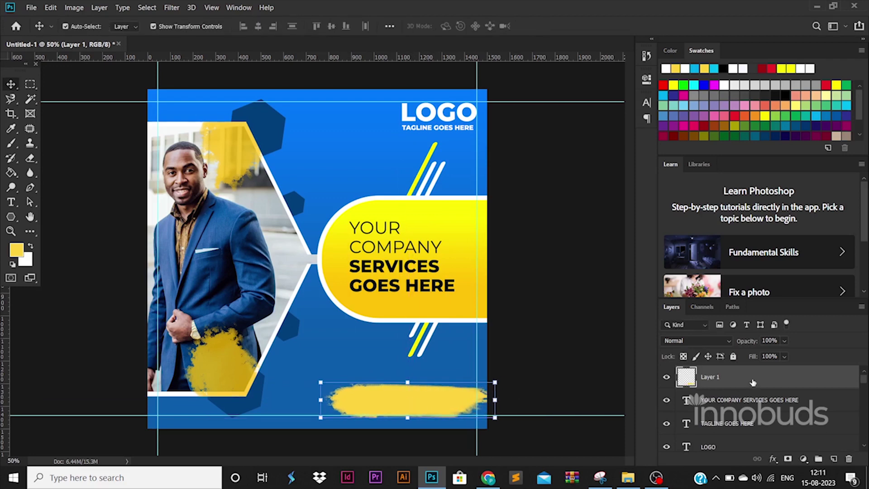
Tint the stroke with a dark blue Color Overlay sampled from a hexagon.
double_click(753, 383)
left_click(461, 346)
left_click(672, 232)
left_click(258, 126)
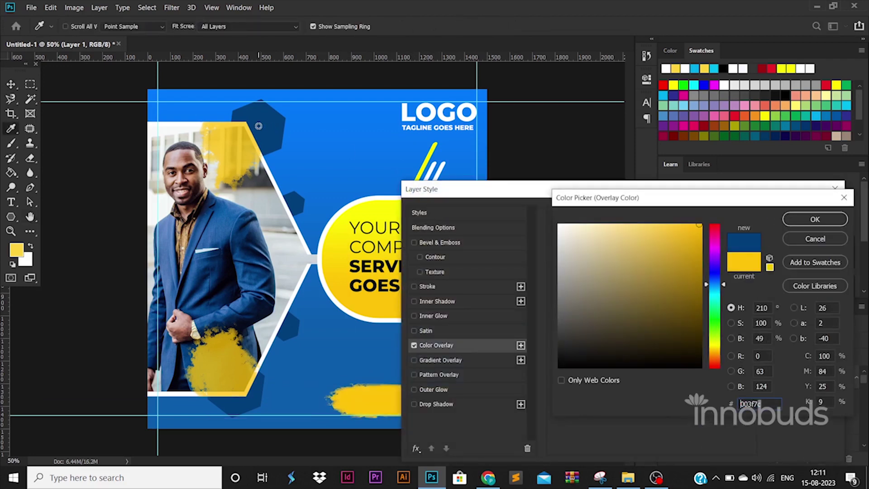
left_click(815, 219)
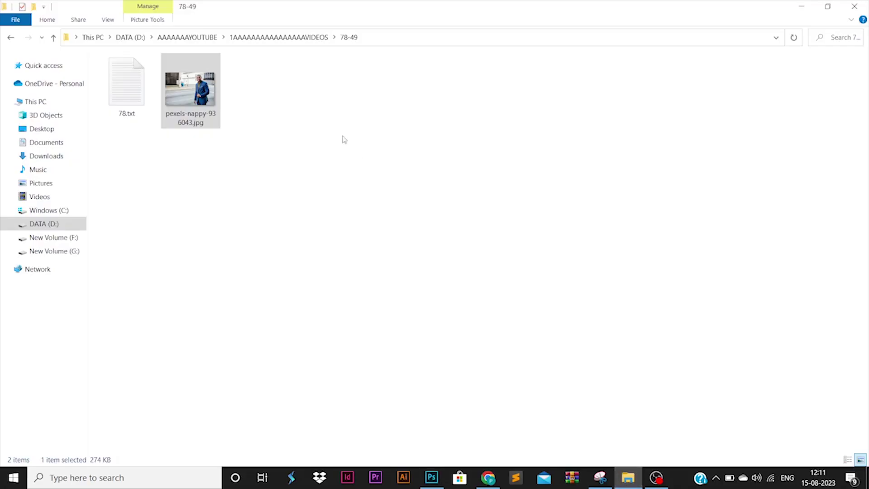
Drag email.png from the ICONS folder into the design.
left_click(319, 44)
double_click(512, 84)
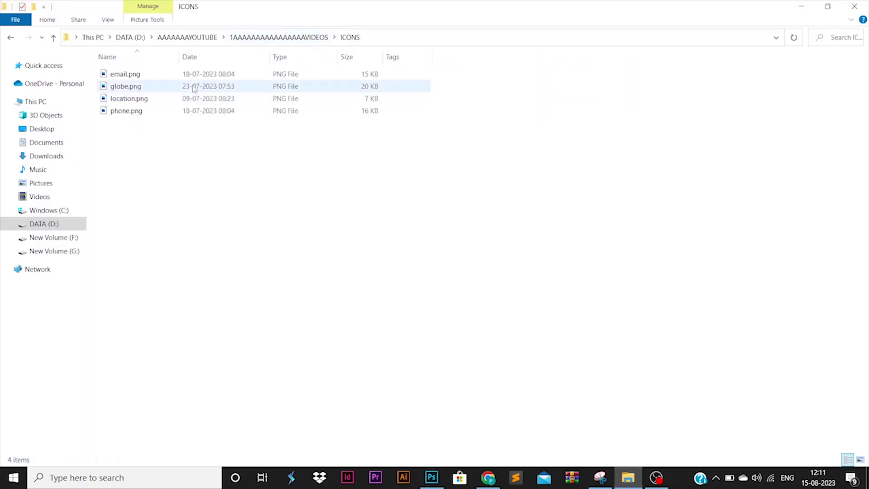
left_click_drag(125, 74, 417, 383)
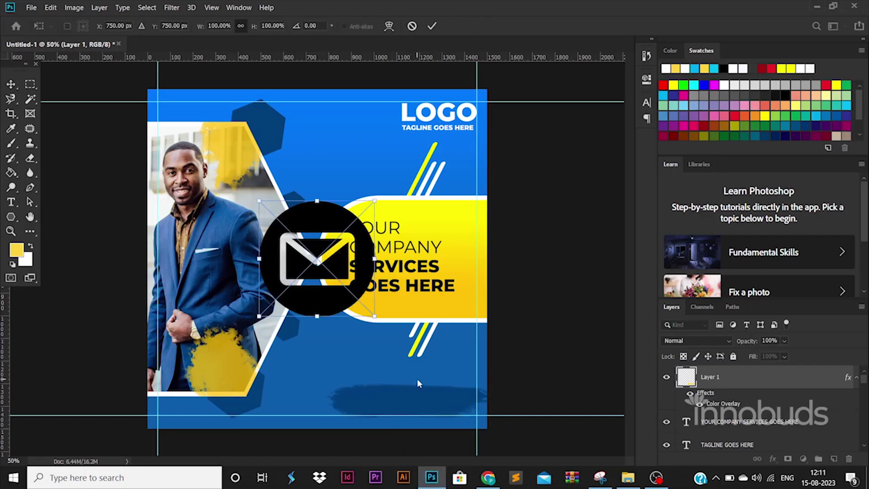
Place the email and globe icons and shrink the globe down near the stroke.
key("Return")
left_click_drag(360, 216, 376, 202)
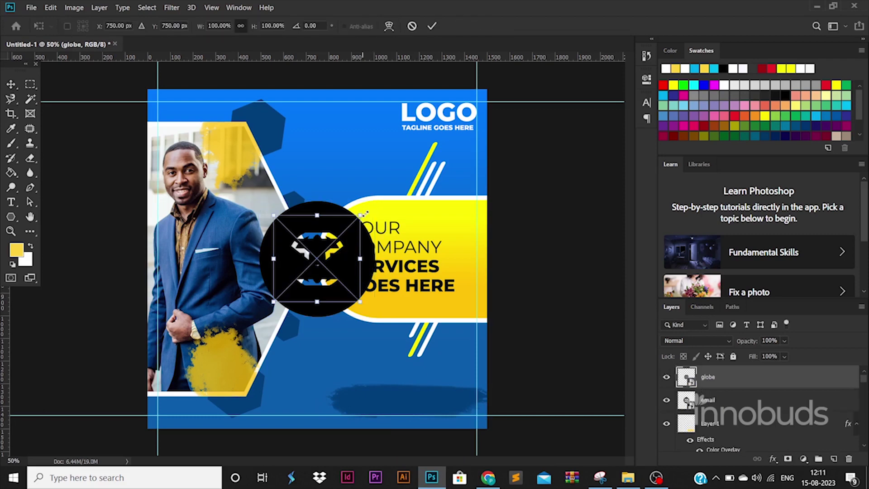
key("Return")
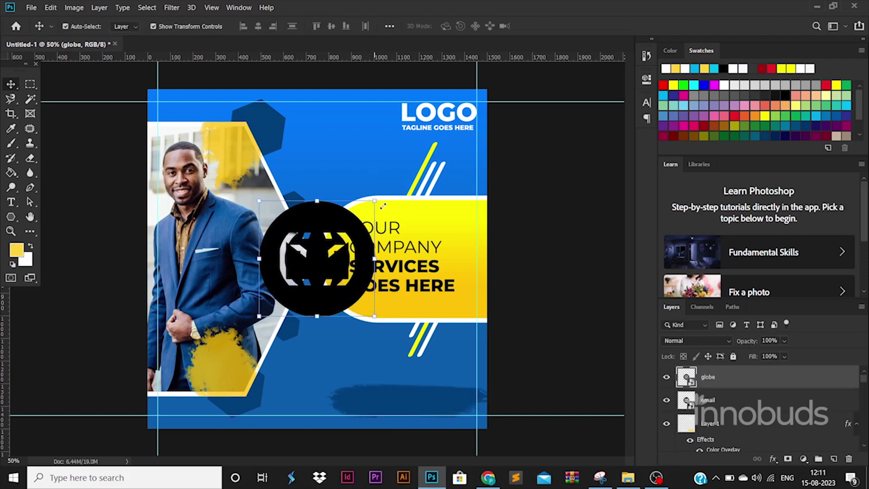
key("ctrl+t")
mouse_move(375, 201)
left_mouse_down()
mouse_move(307, 269)
mouse_move(369, 403)
mouse_move(359, 404)
left_mouse_up()
key("Return")
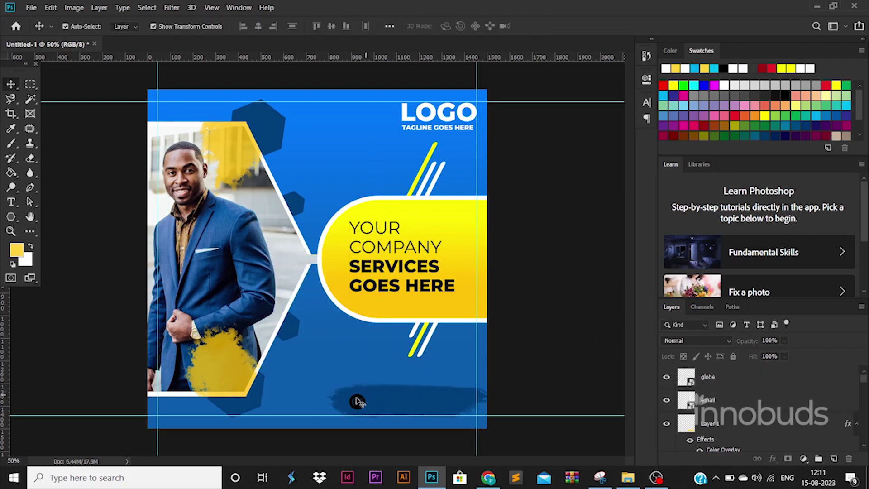
Move the globe icon up above the email icon.
left_click(357, 401)
key("ctrl+t")
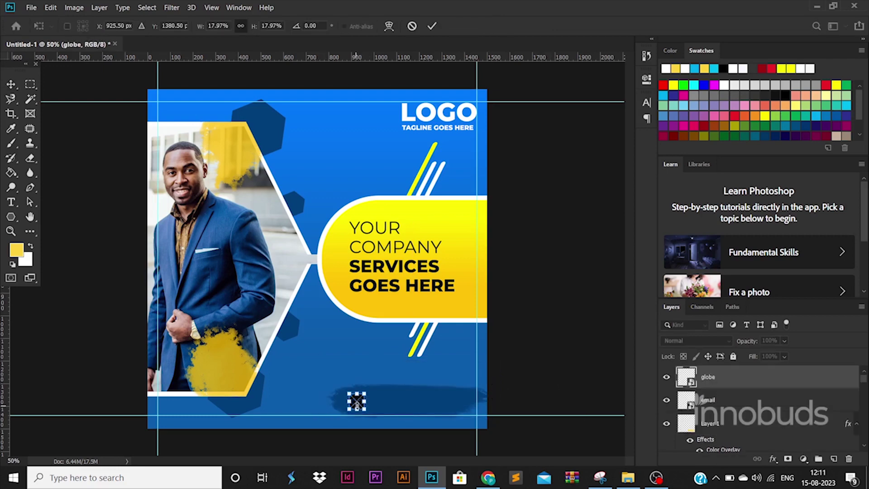
scroll(357, 408, "up", 1)
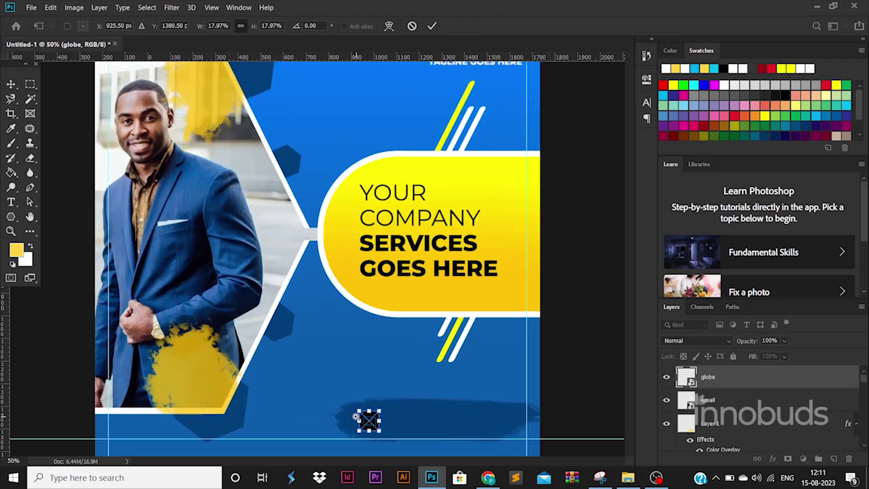
left_click_drag(375, 387, 375, 351)
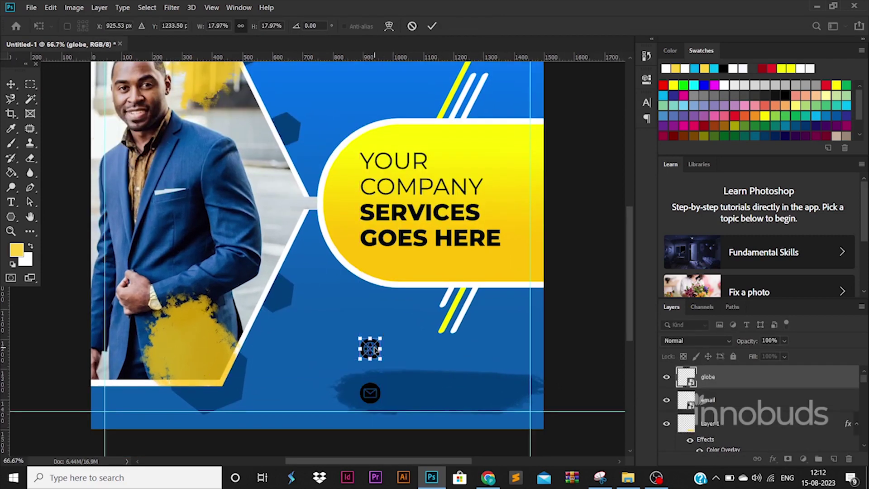
key("Return")
Give the globe icon a white Color Overlay.
double_click(761, 376)
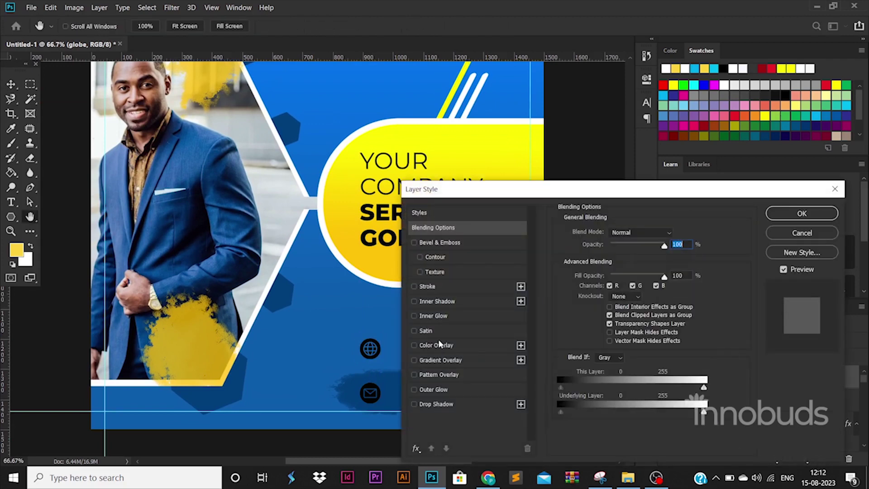
left_click(437, 345)
left_click(620, 231)
left_click(559, 225)
left_click(815, 219)
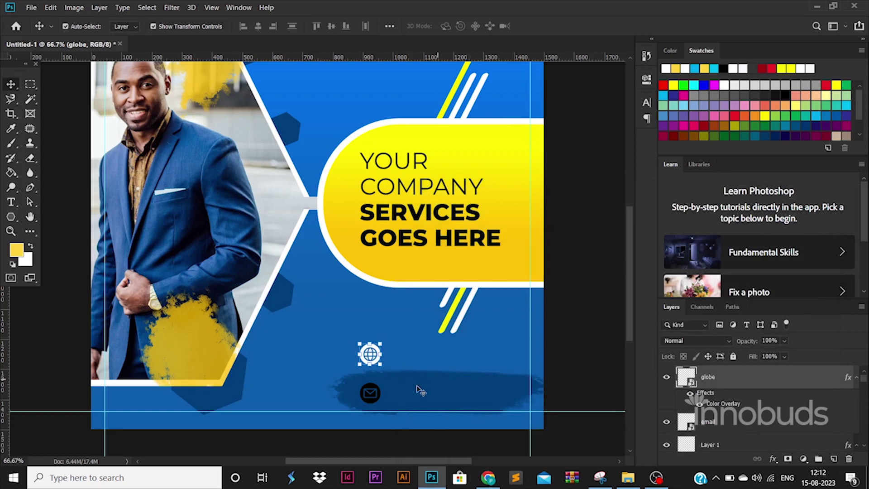
Open the email icon's layer style settings and close them again.
left_click(377, 393)
double_click(800, 431)
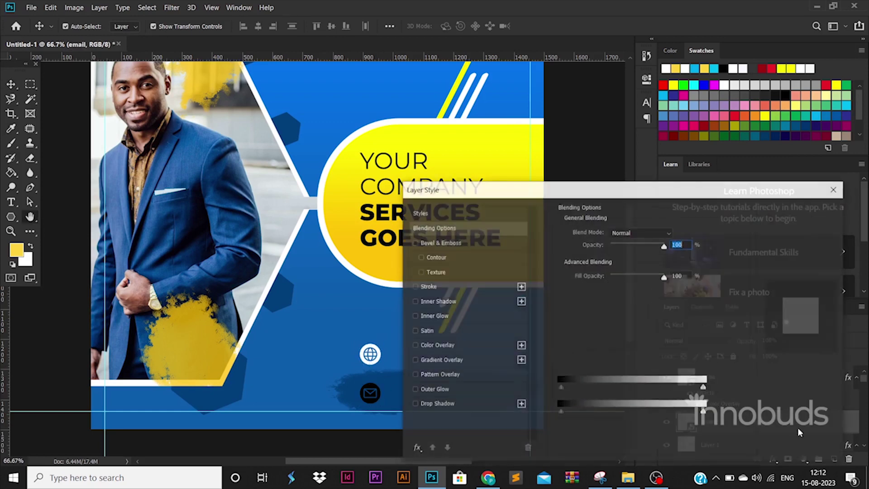
left_click(802, 213)
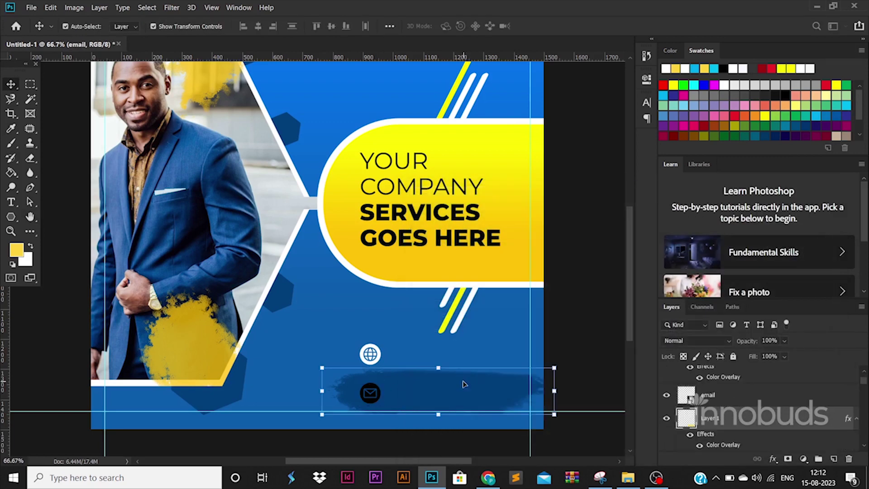
Disable the stroke's overlay and type the website address beside the globe in white.
left_click(701, 446)
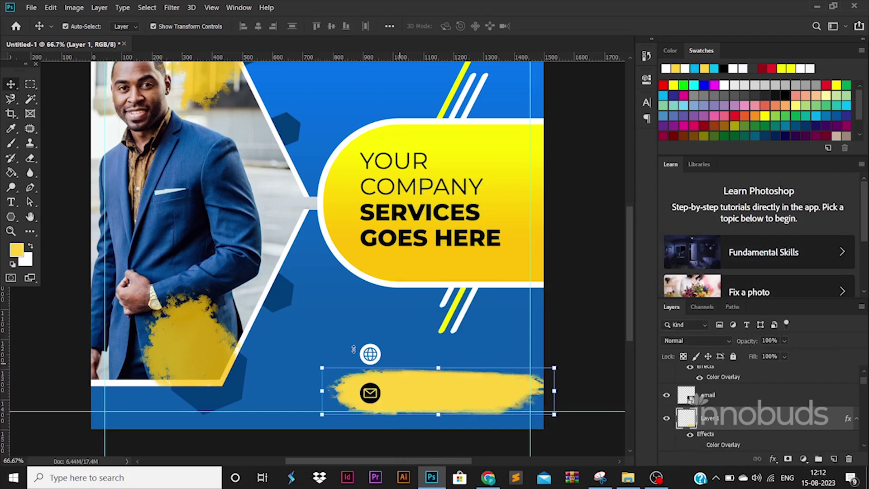
key("t")
left_click(405, 350)
type("WE")
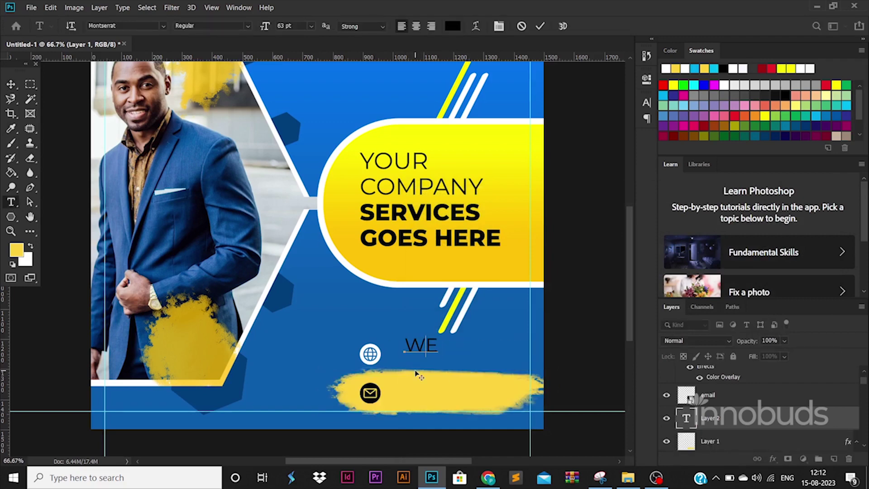
type("Wwebs")
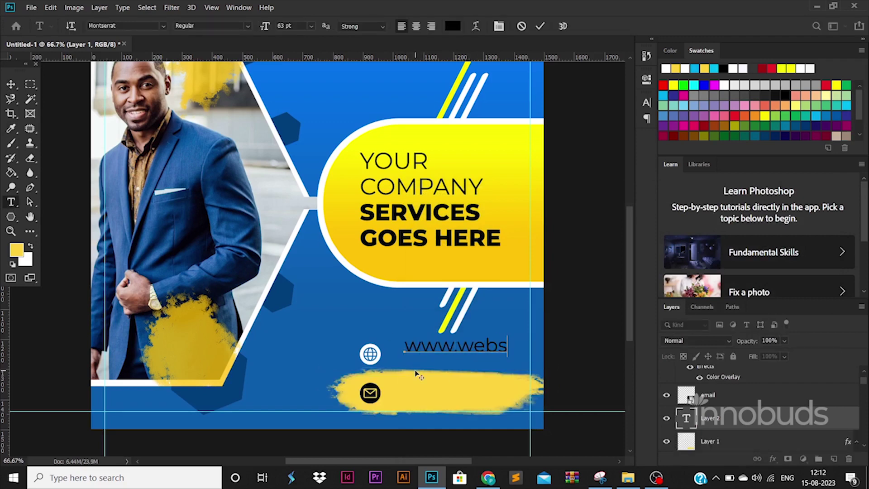
type("te.com")
key("ctrl+a")
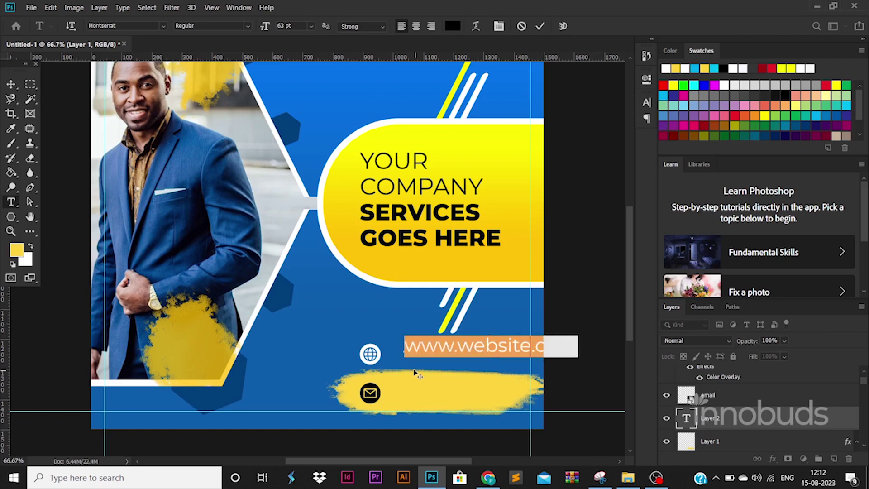
left_click(452, 26)
left_click(561, 227)
left_click(817, 221)
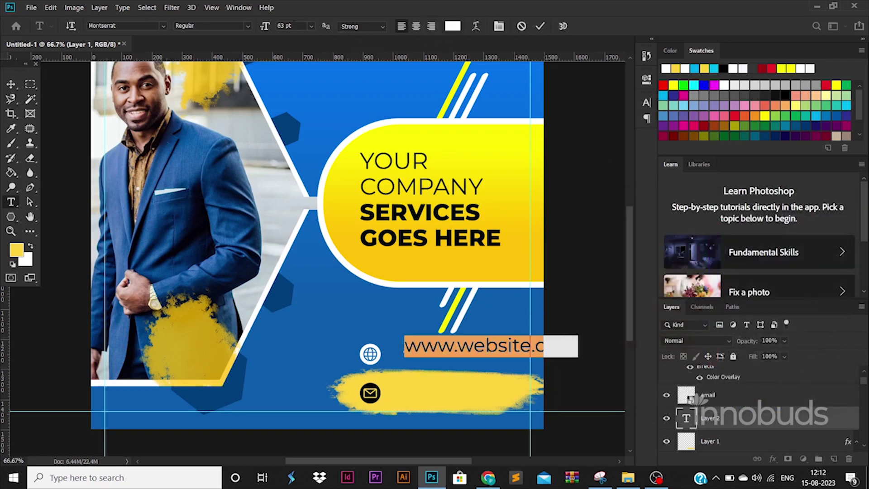
Set the web address to 20 pt and position it next to the globe.
type("20")
key("Return")
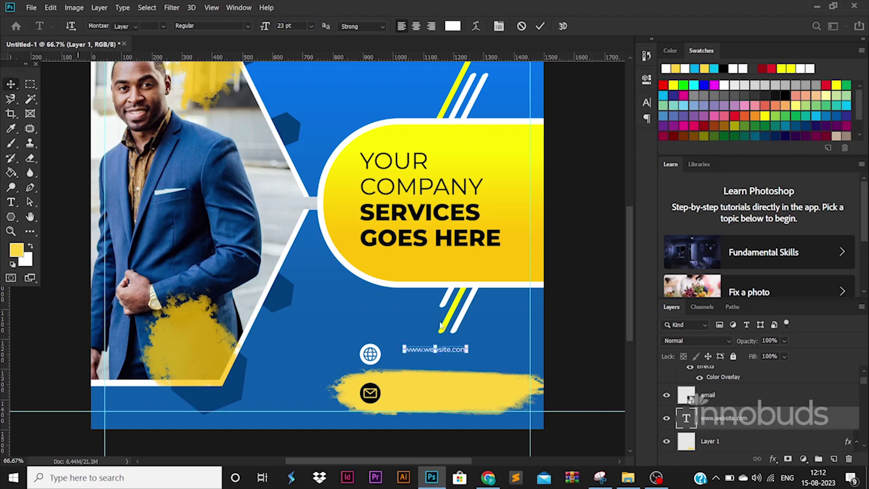
key("ctrl+t")
mouse_move(468, 346)
left_mouse_down()
mouse_move(489, 344)
mouse_move(468, 356)
mouse_move(468, 394)
left_mouse_up()
key("Return")
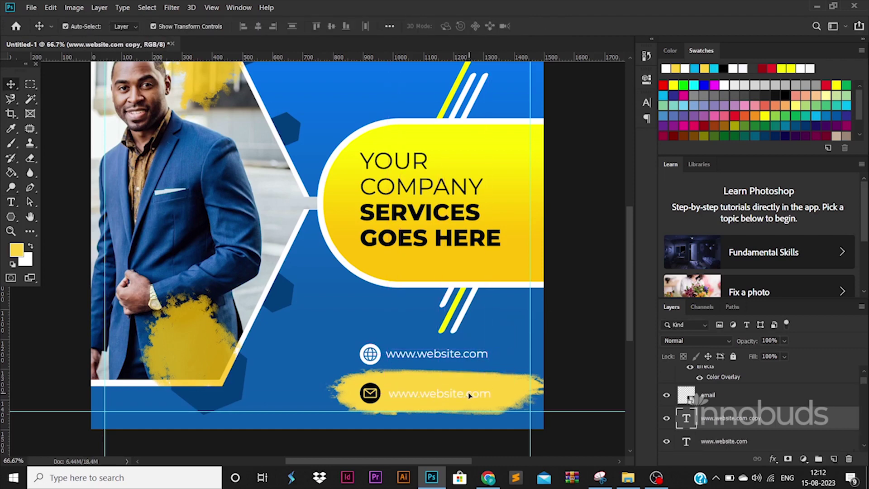
Retype the copied text on the yellow bar as the email address.
double_click(469, 393)
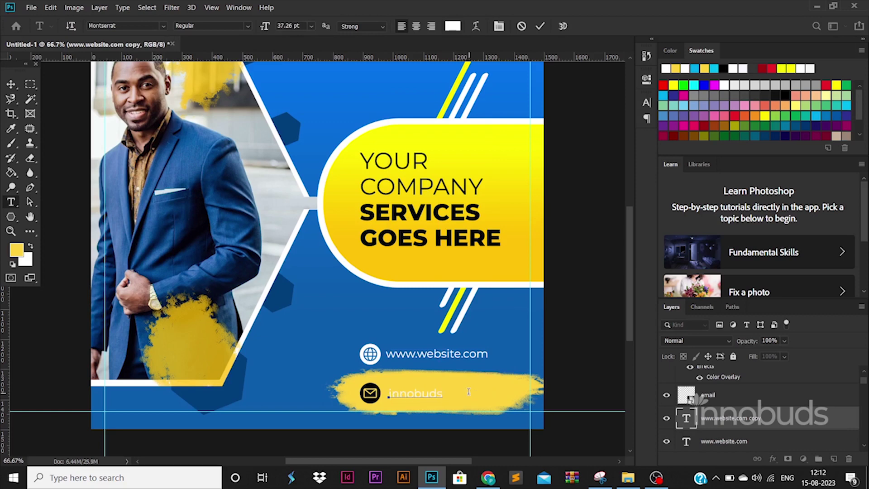
left_click(12, 85)
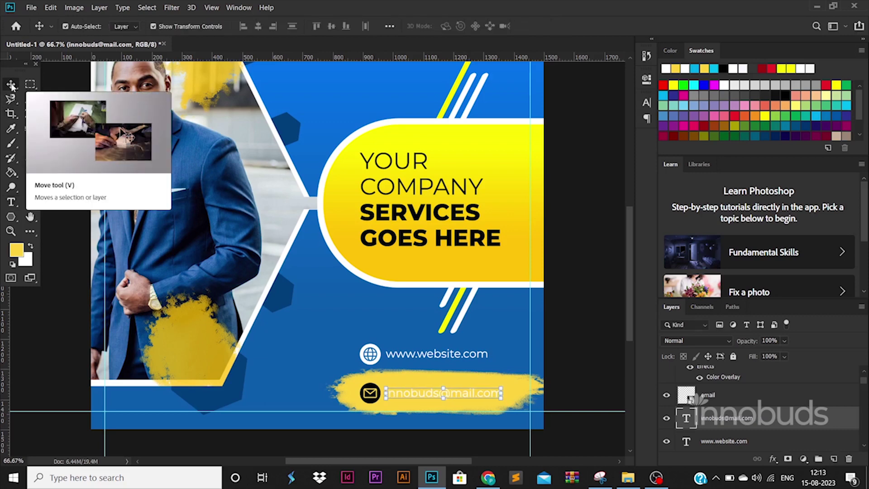
Colour the email address text dark and fit the design in the window.
double_click(687, 421)
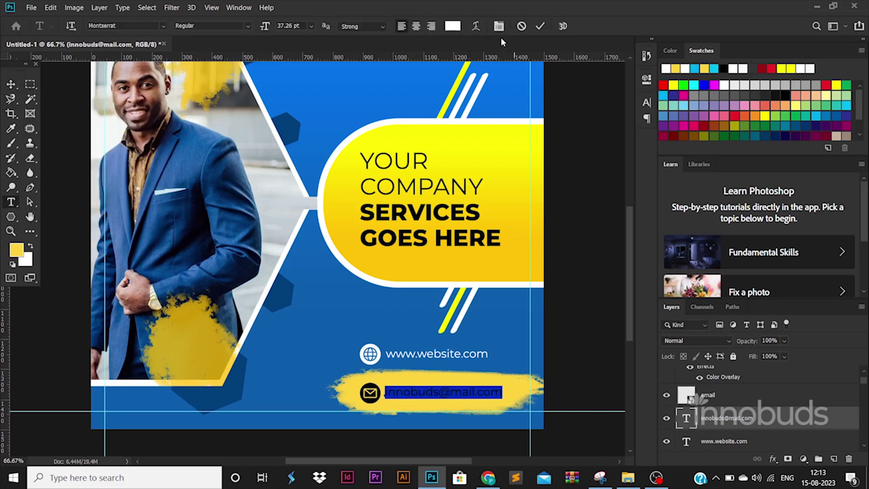
left_click(453, 26)
left_click(646, 323)
left_click(822, 216)
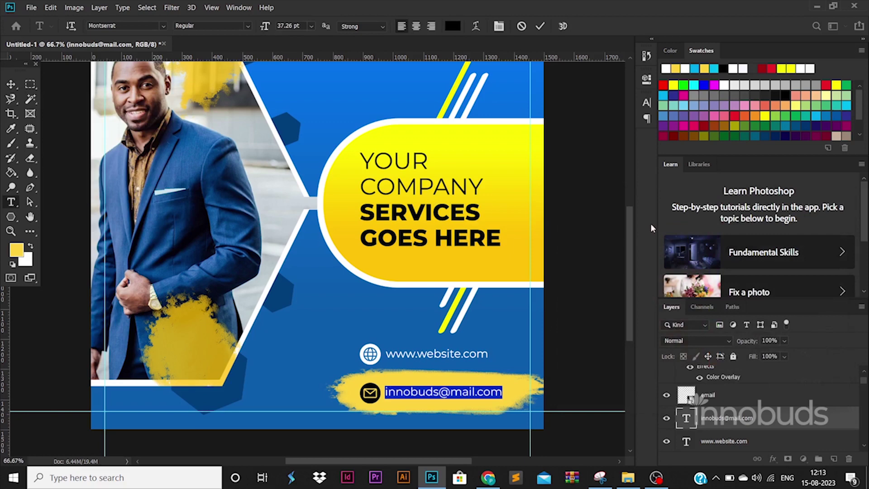
left_click(11, 85)
key("ctrl+0")
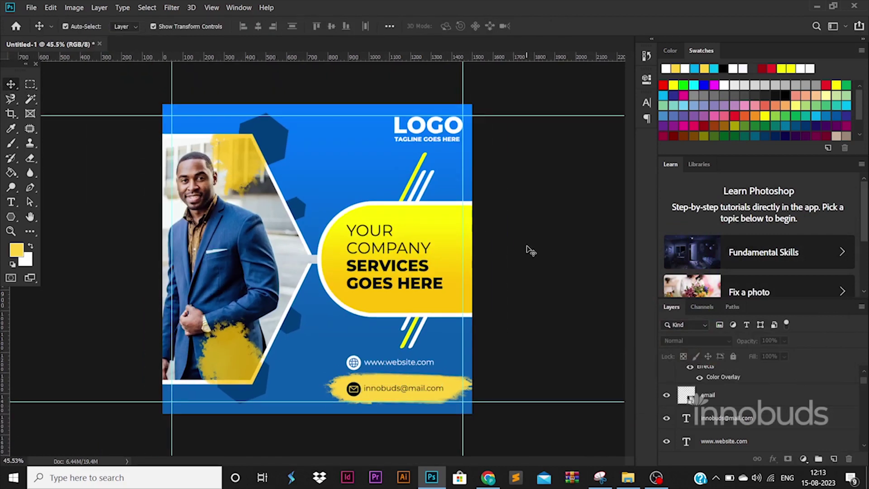
Copy a hexagon down behind the photo's bottom edge, keeping its dark blue overlay.
mouse_move(293, 323)
left_mouse_down()
mouse_move(318, 369)
mouse_move(262, 387)
left_mouse_up()
left_click(697, 449)
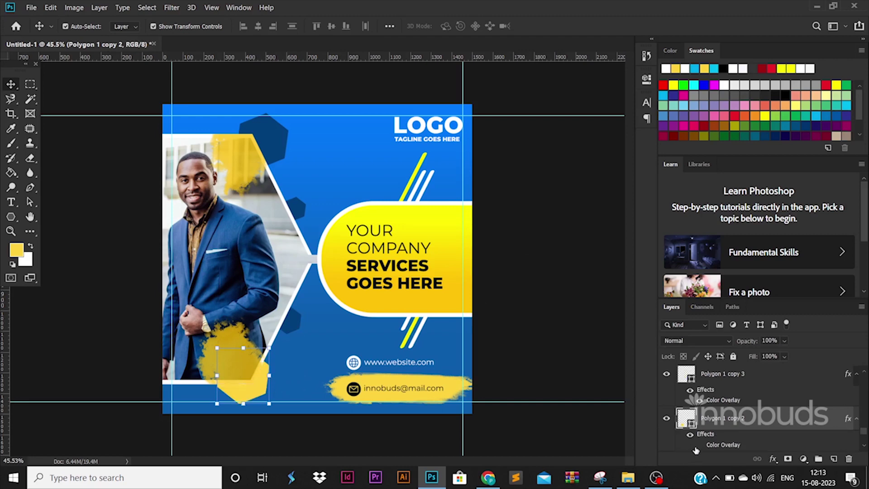
left_click(700, 445)
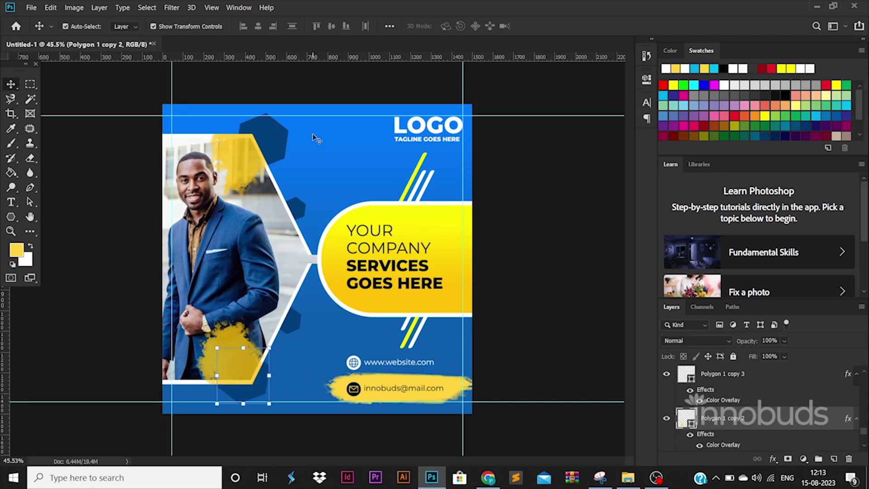
Change the LOGO text colour from white to yellow.
left_click(404, 124)
double_click(695, 385)
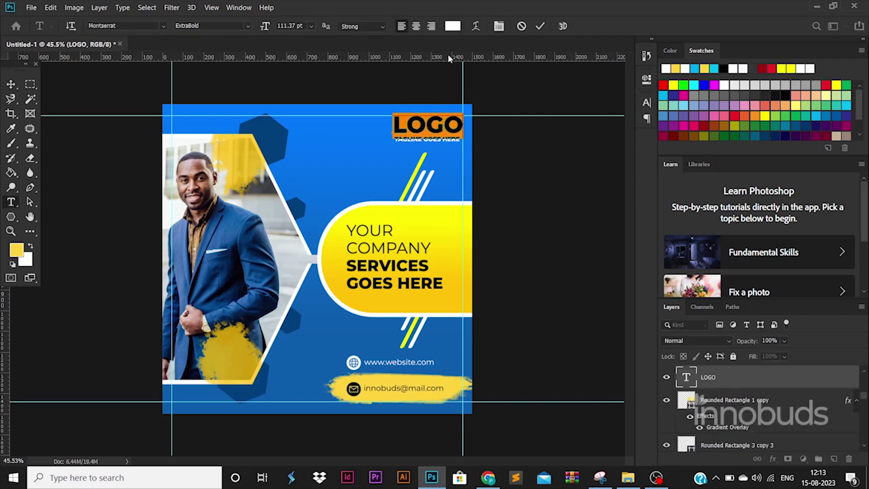
left_click(452, 26)
left_click(419, 167)
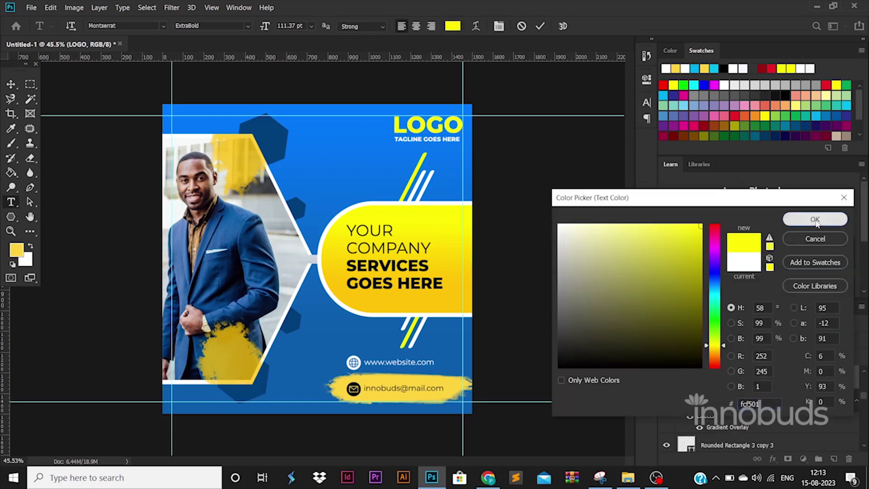
left_click(815, 219)
Refine the LOGO colour to a warmer golden yellow.
left_click(453, 26)
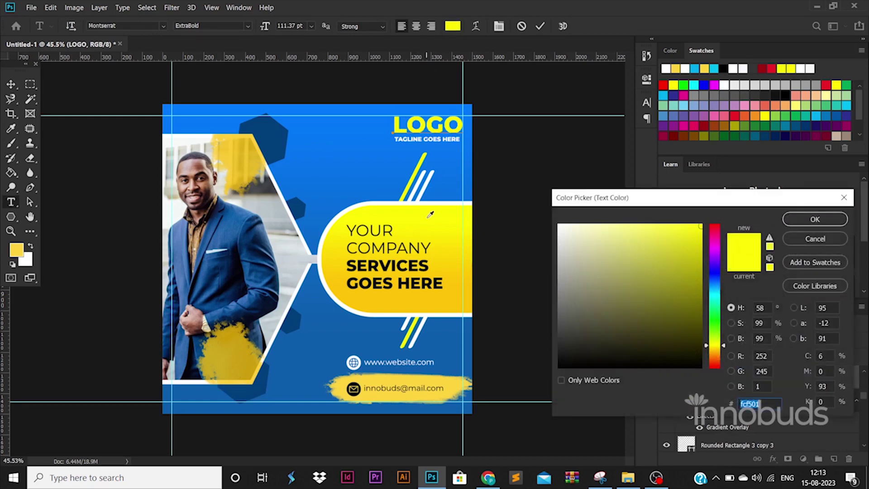
left_click_drag(721, 345, 748, 154)
left_click_drag(718, 344, 715, 349)
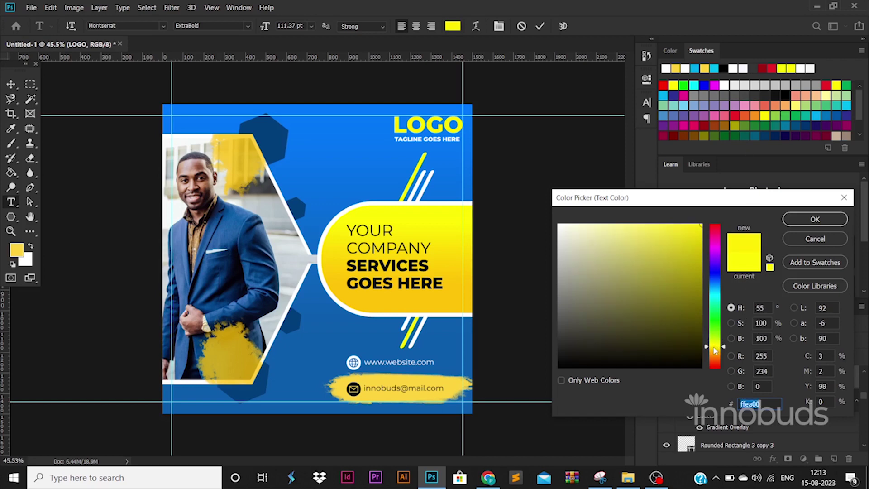
left_click(815, 219)
left_click(11, 85)
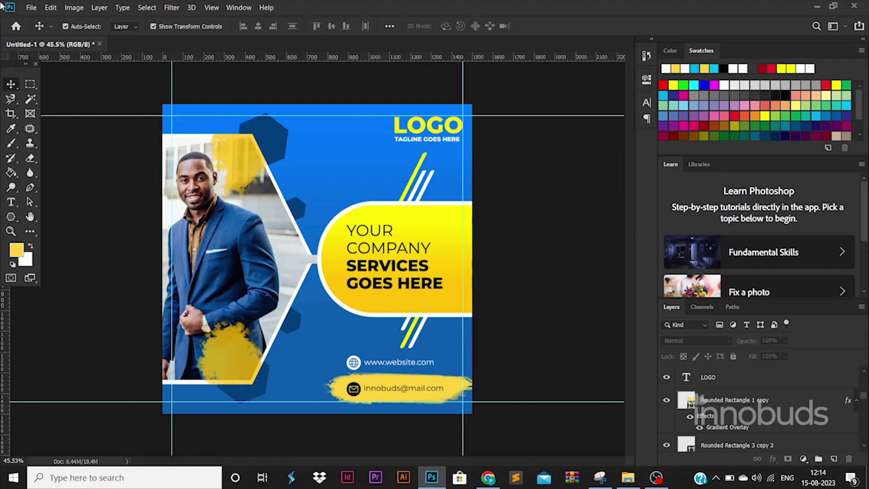
Export a JPEG via Save for Web into the D:\…\78-49 folder.
key("ctrl+alt+shift+s")
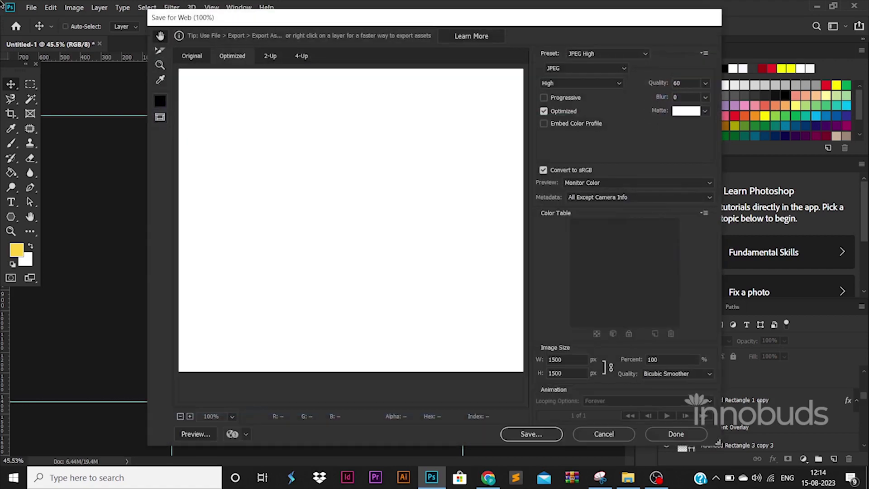
key("Return")
left_click(34, 154)
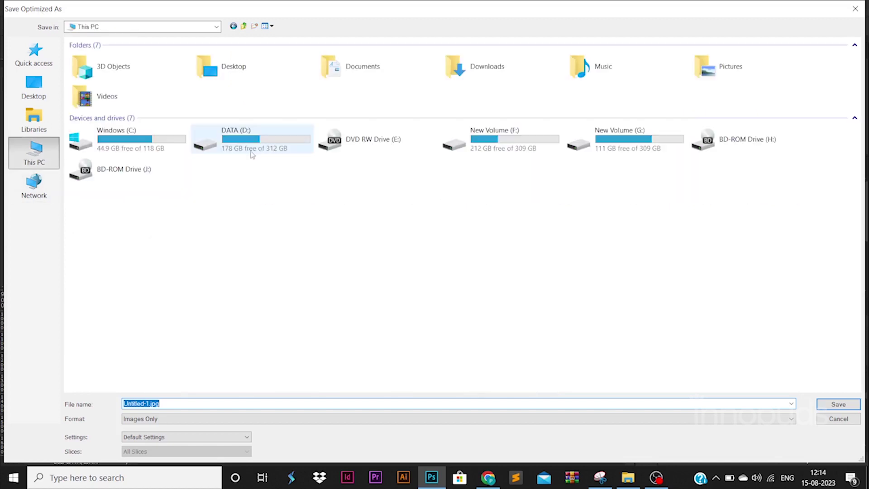
double_click(236, 136)
scroll(192, 136, "down", 3)
double_click(166, 383)
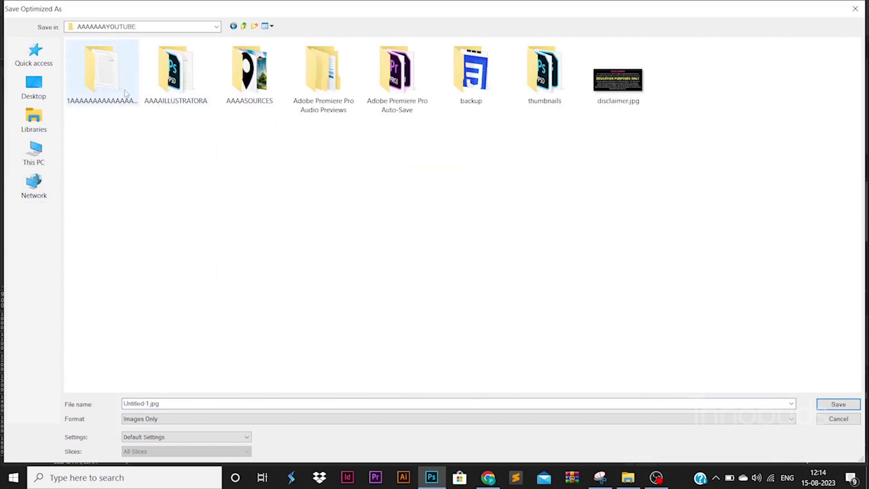
double_click(123, 89)
double_click(471, 72)
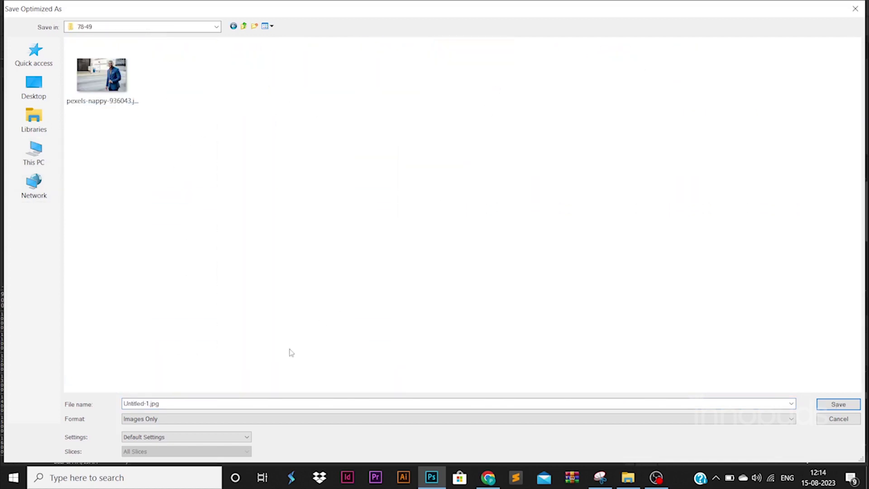
Save the JPG with the file name 'poster'.
triple_click(231, 401)
type("poster")
key("Return")
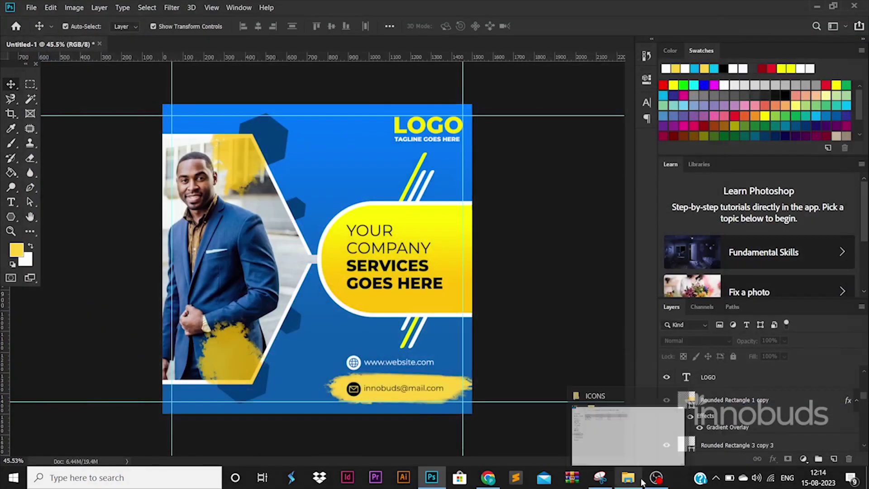
left_click(628, 478)
left_click(278, 37)
View poster.jpg from the 78-49 folder in Photos, then switch back to Photoshop.
double_click(448, 88)
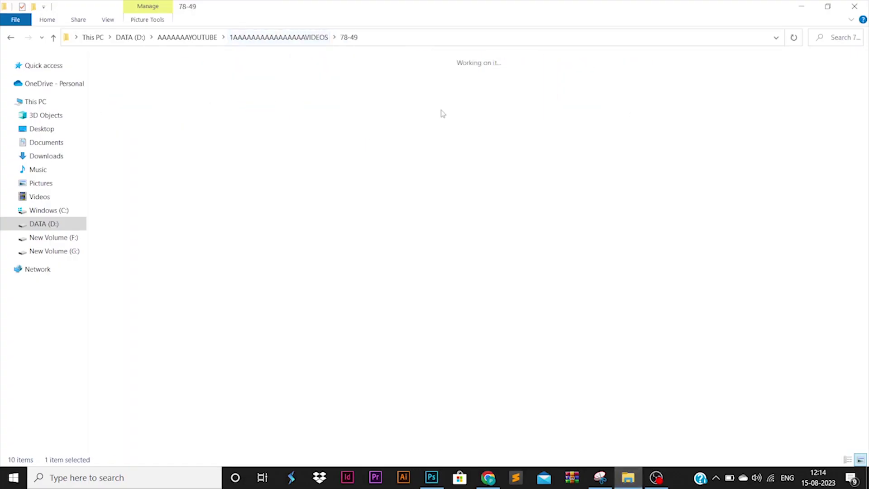
right_click(257, 75)
left_click(286, 85)
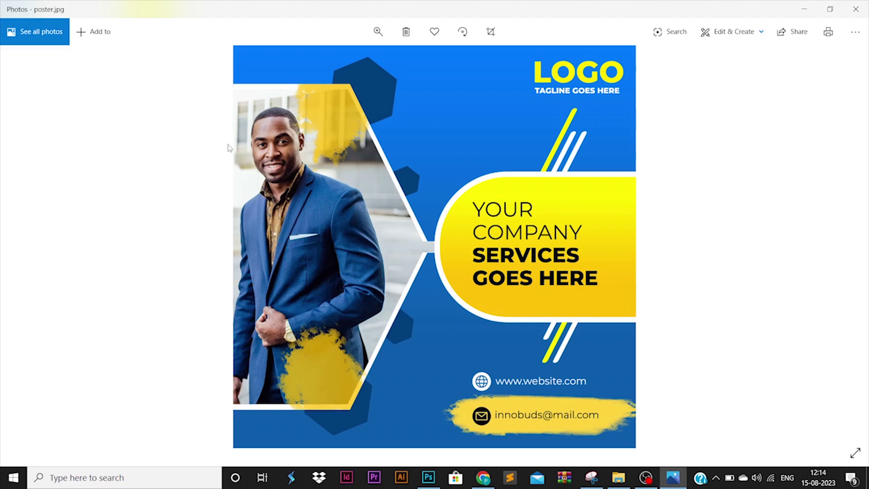
left_click(427, 476)
key("ctrl+plus")
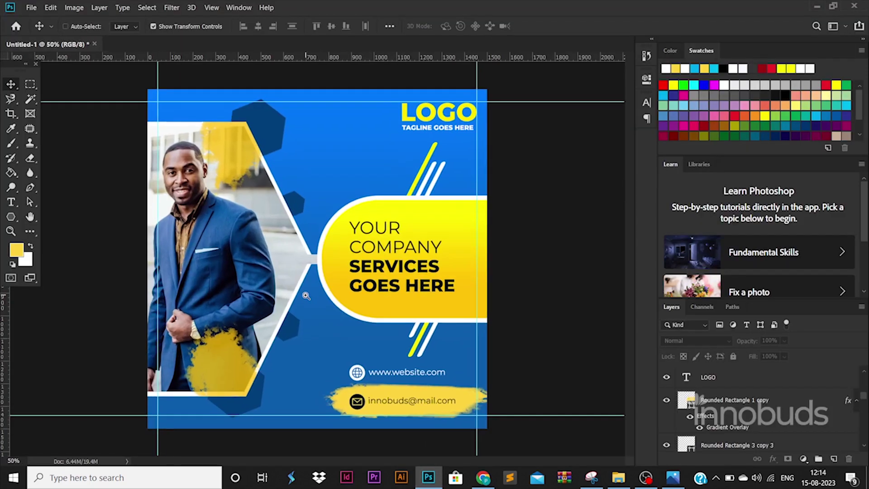
key("ctrl+plus")
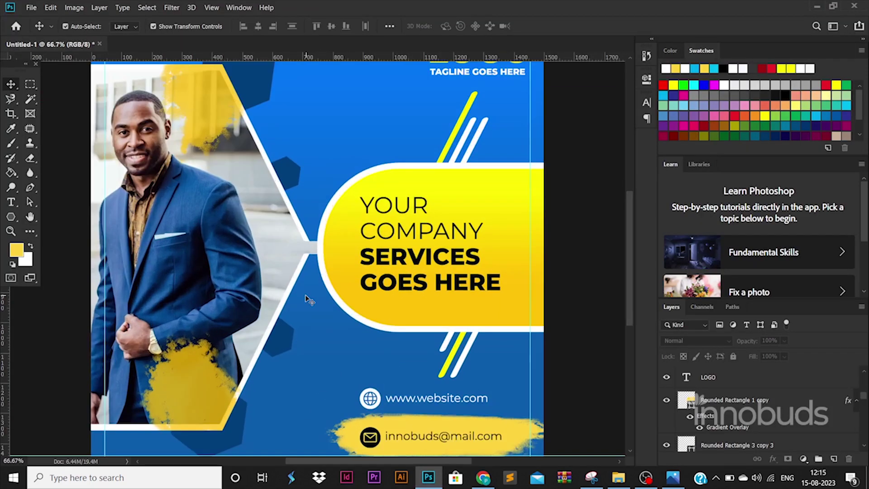
key("ctrl+0")
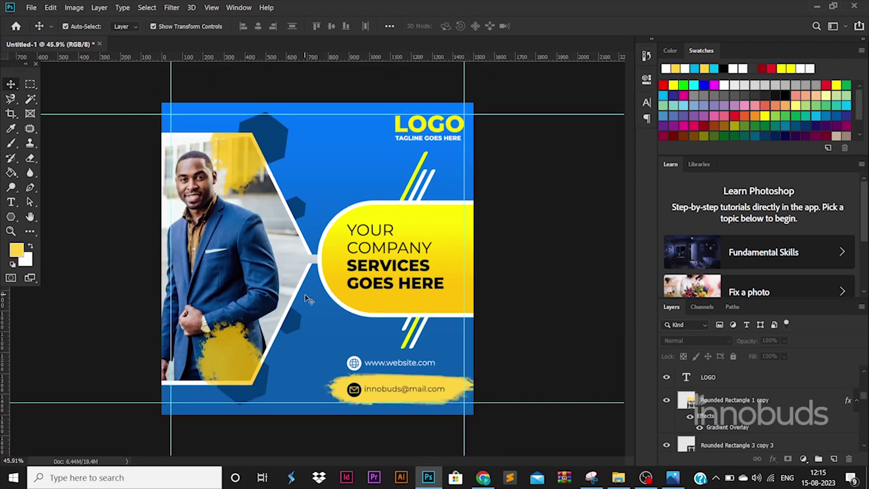
scroll(308, 299, "up", 3)
scroll(498, 335, "down", 1)
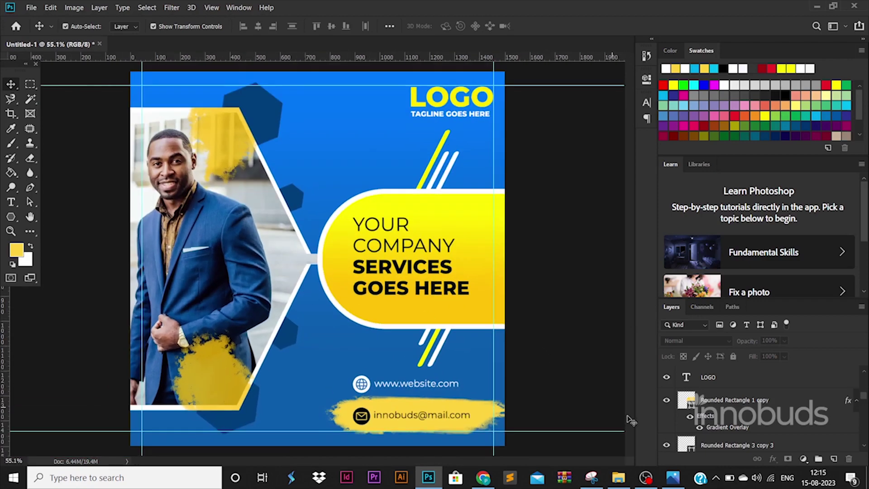